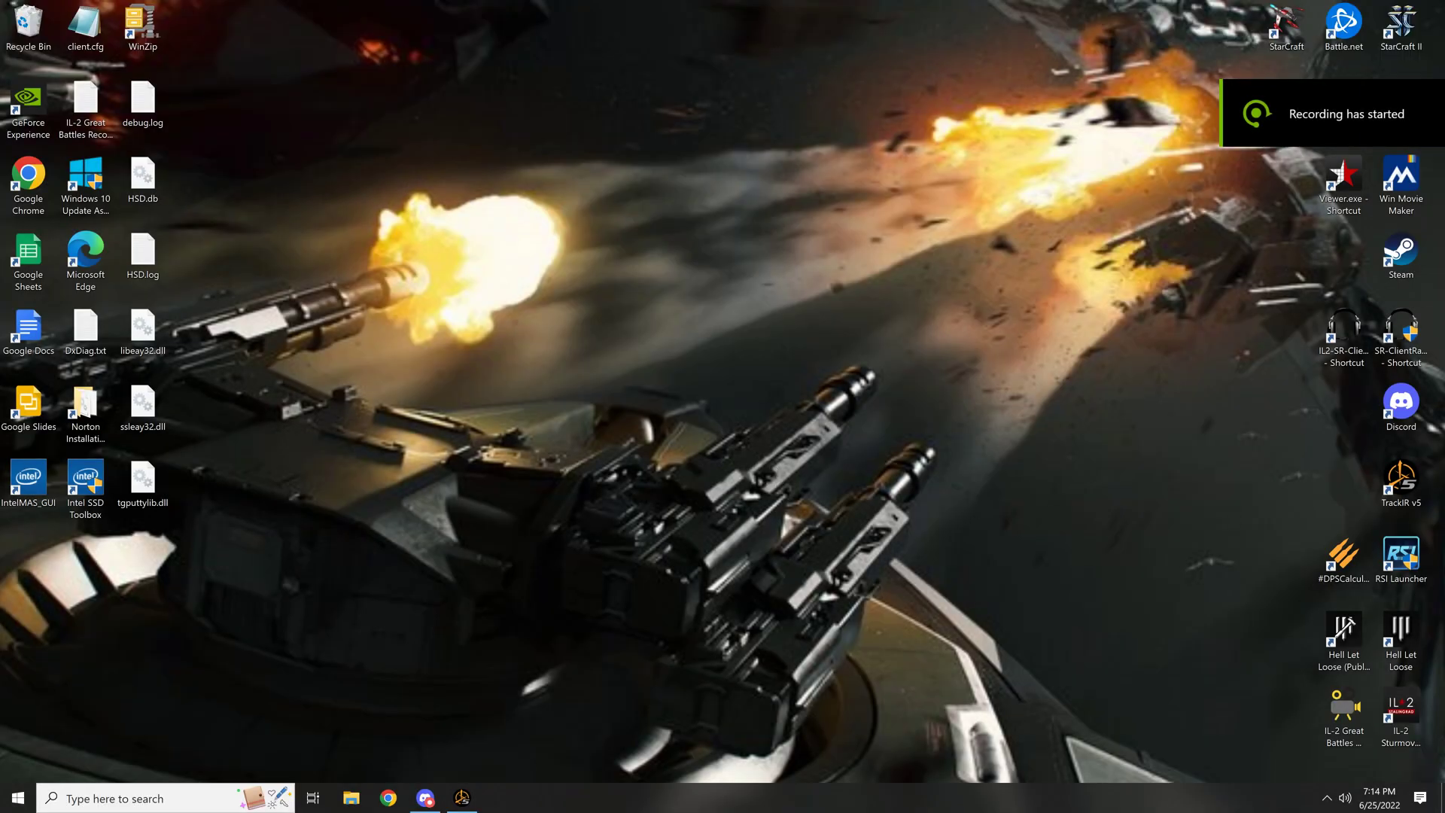
- Open the RSI Launcher with permission to make changes, and install the available LIVE version of Star Citizen
double_click(1399, 559)
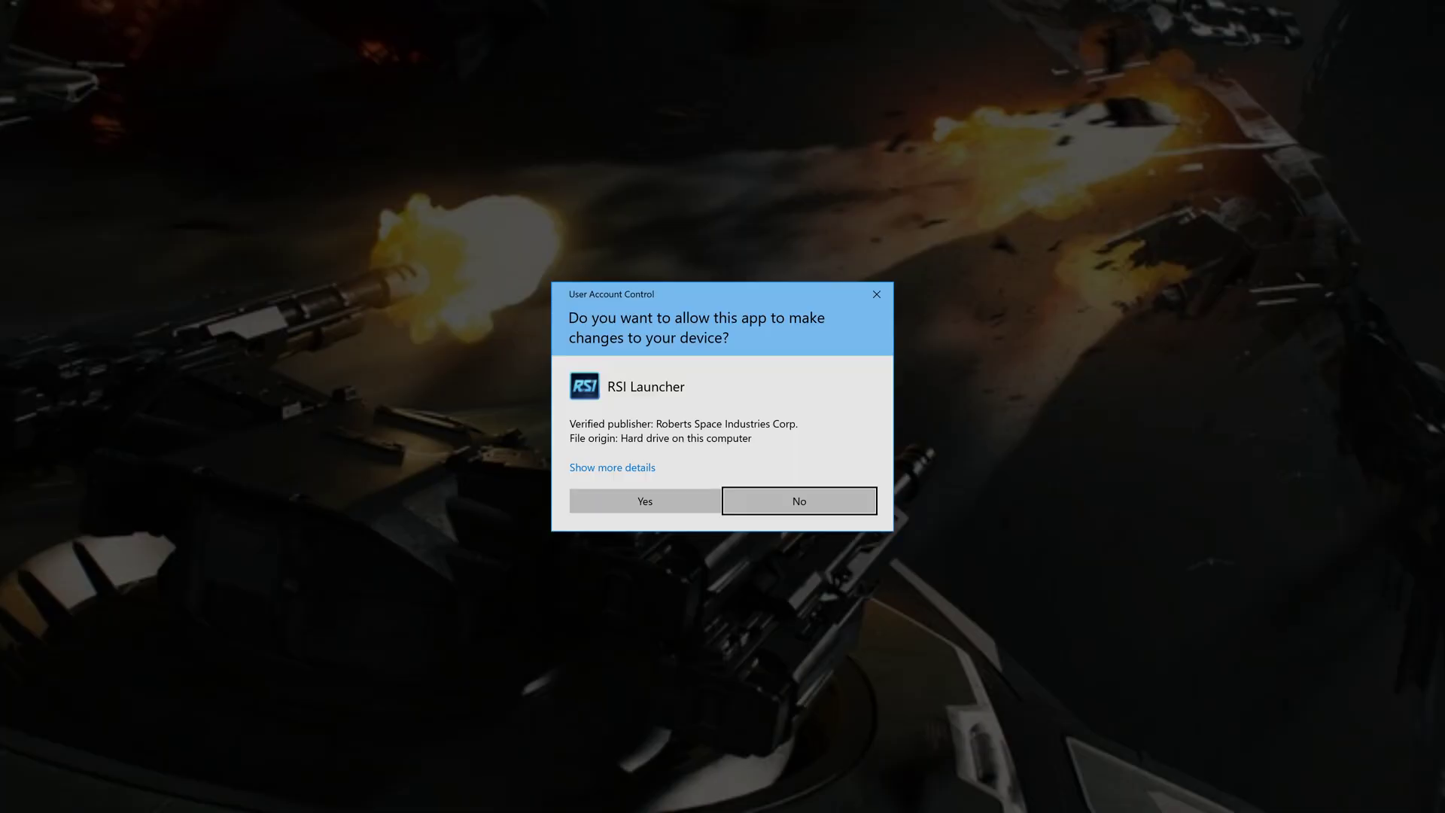
left_click(640, 502)
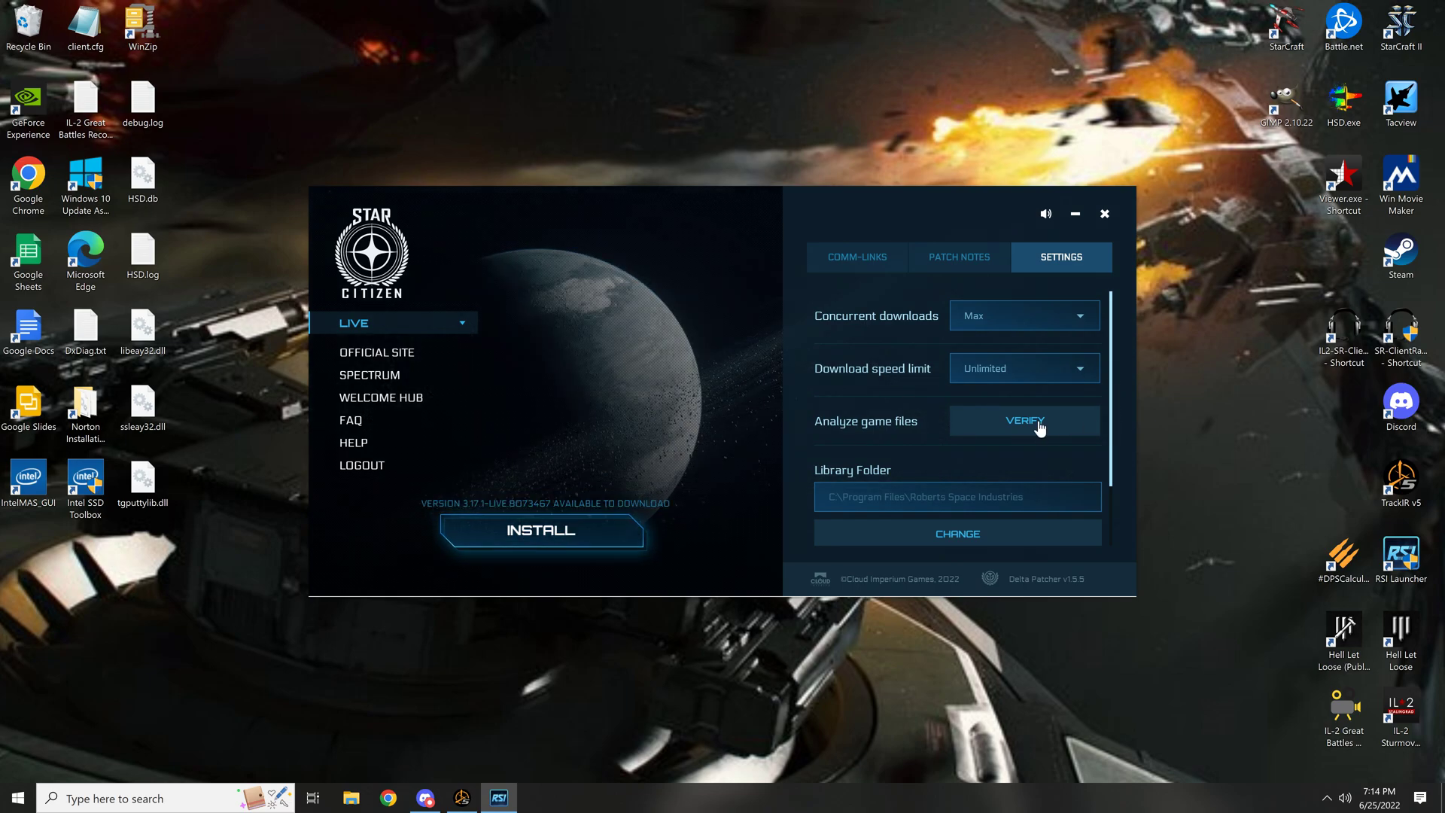
left_click(540, 533)
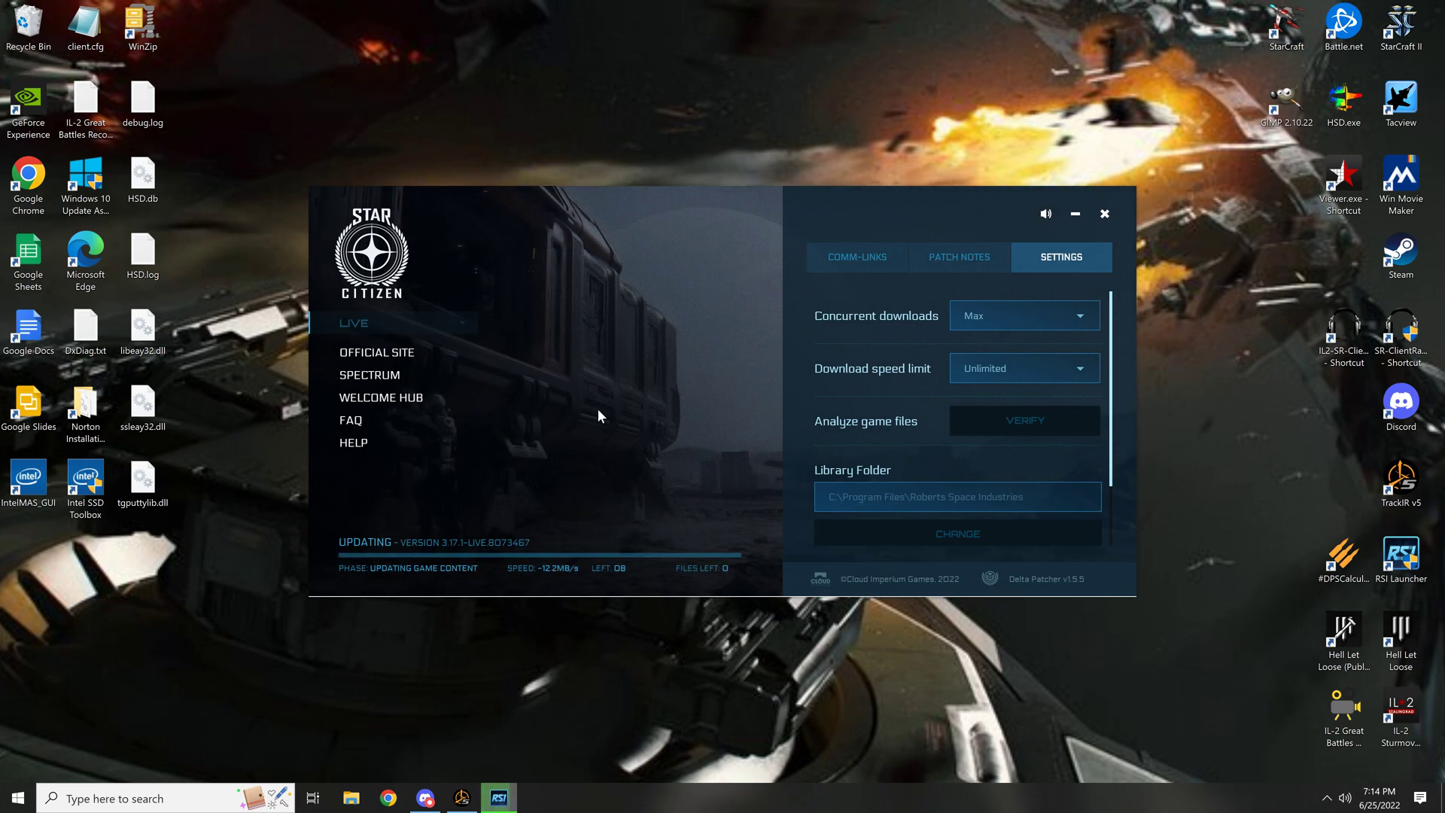
- Try to launch Star Citizen from the launcher, and dismiss the corrupted CDR entry error
left_click(545, 523)
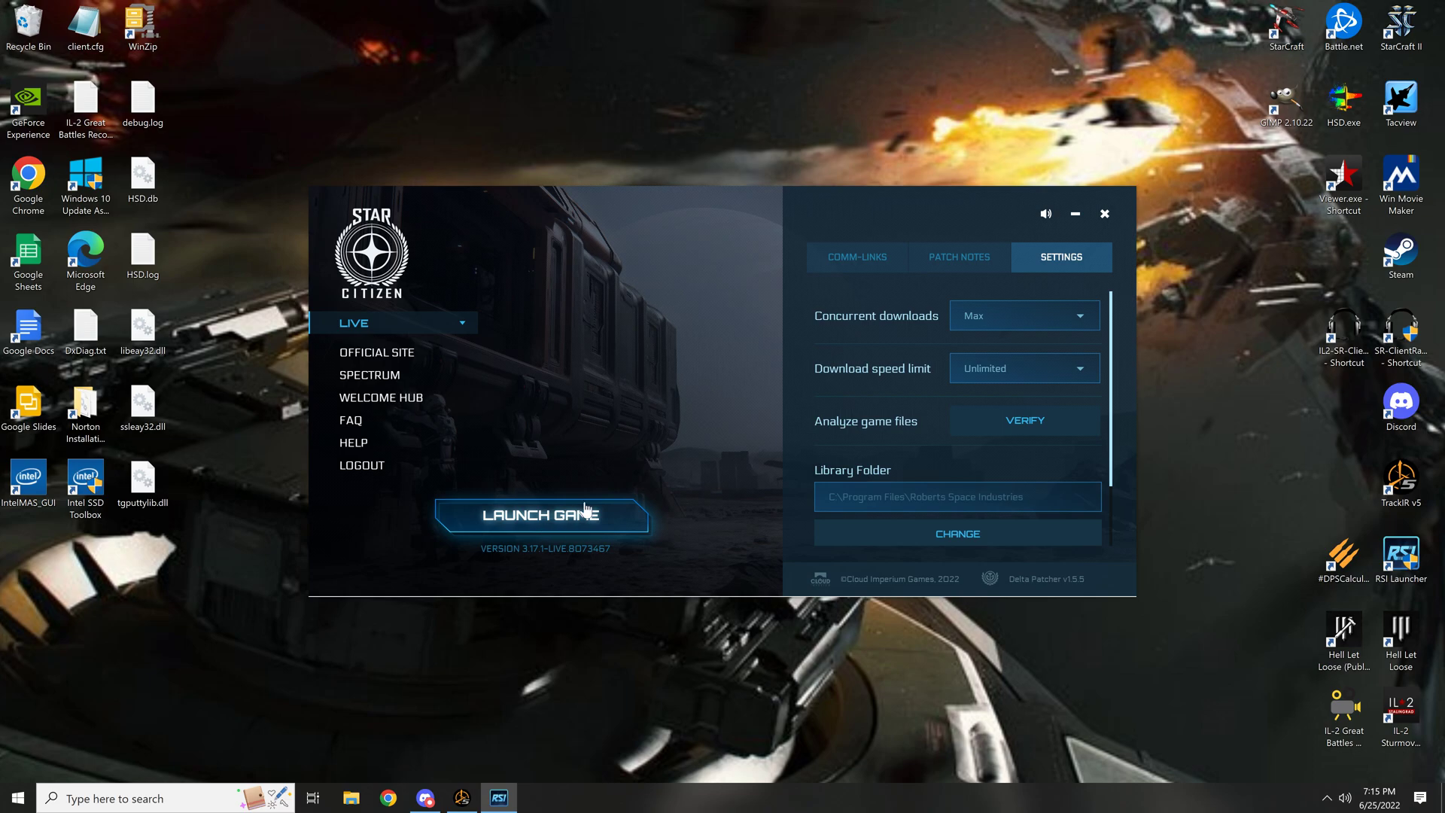
left_click(825, 547)
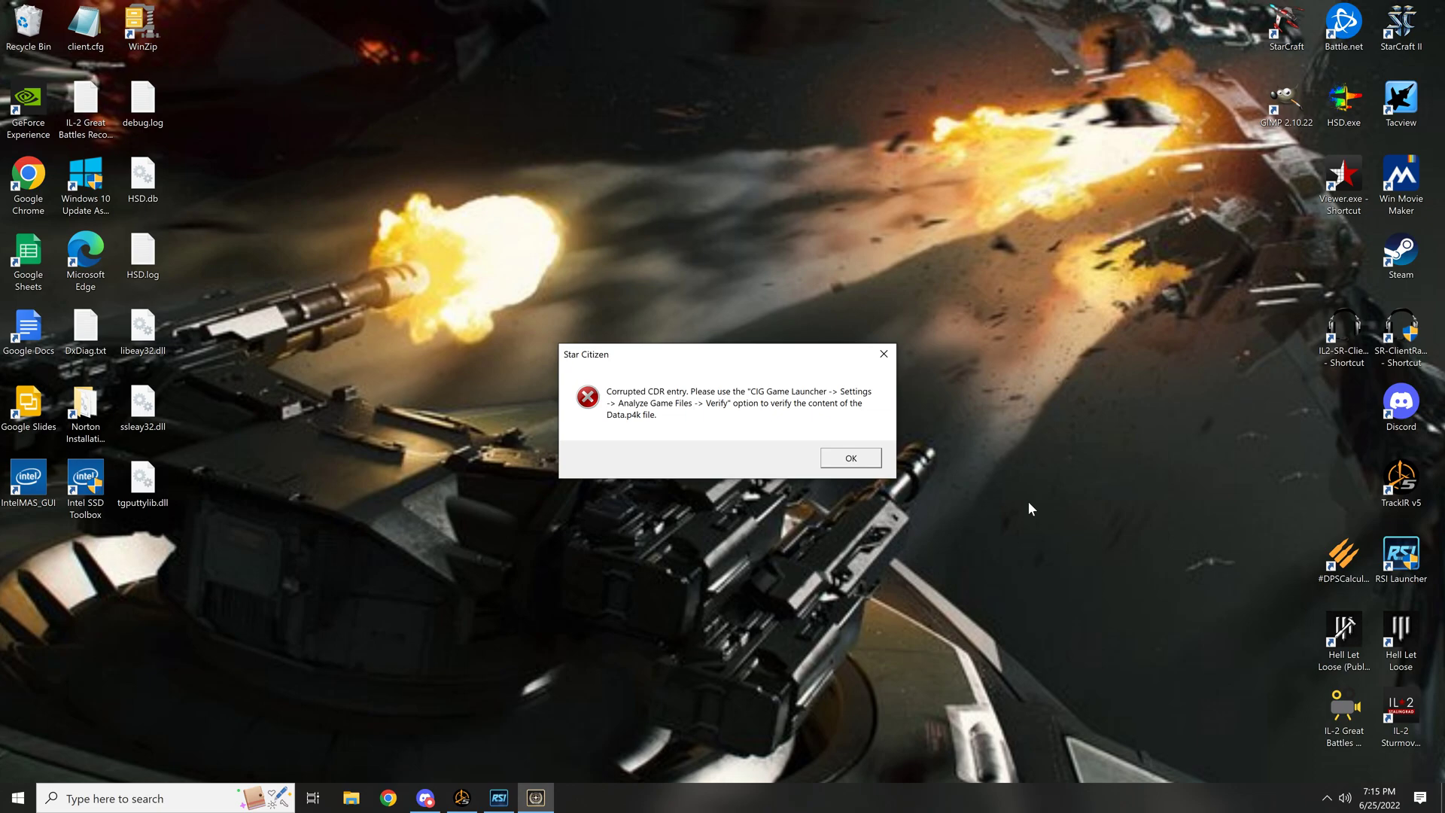
left_click(851, 457)
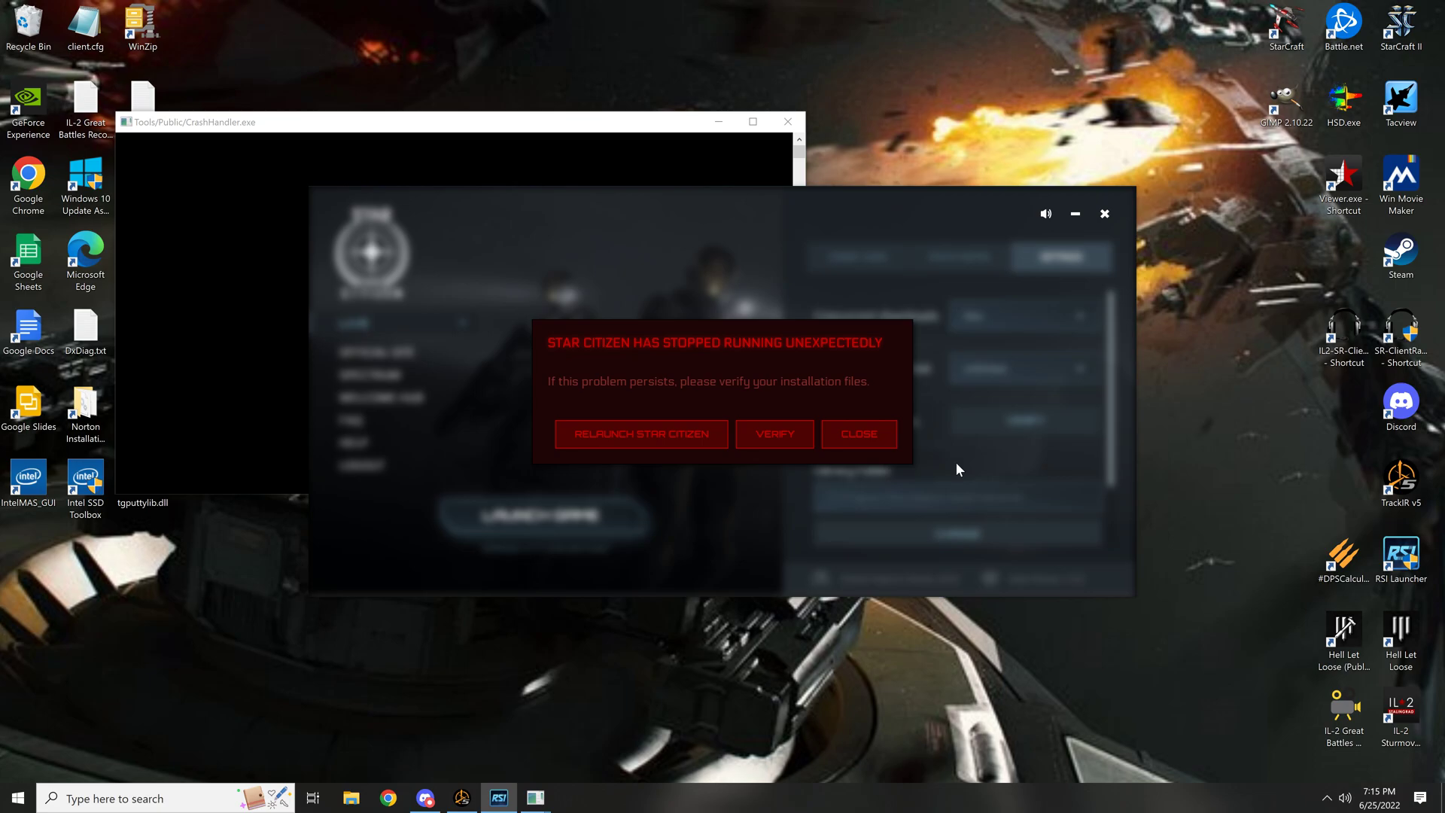
- Try to relaunch Star Citizen after the crash, dismiss the error and cancel the crash report
left_click(650, 435)
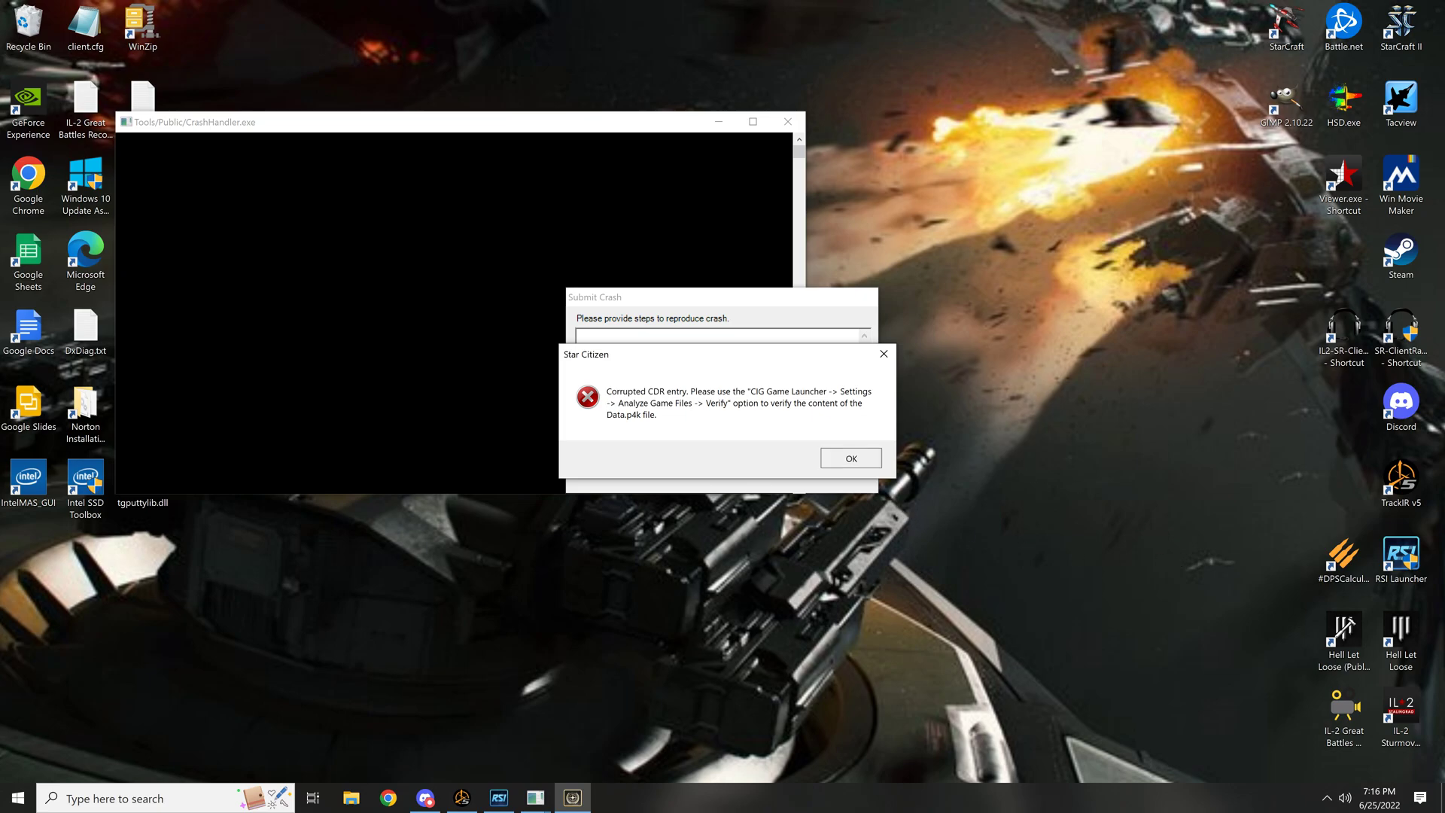
left_click(850, 459)
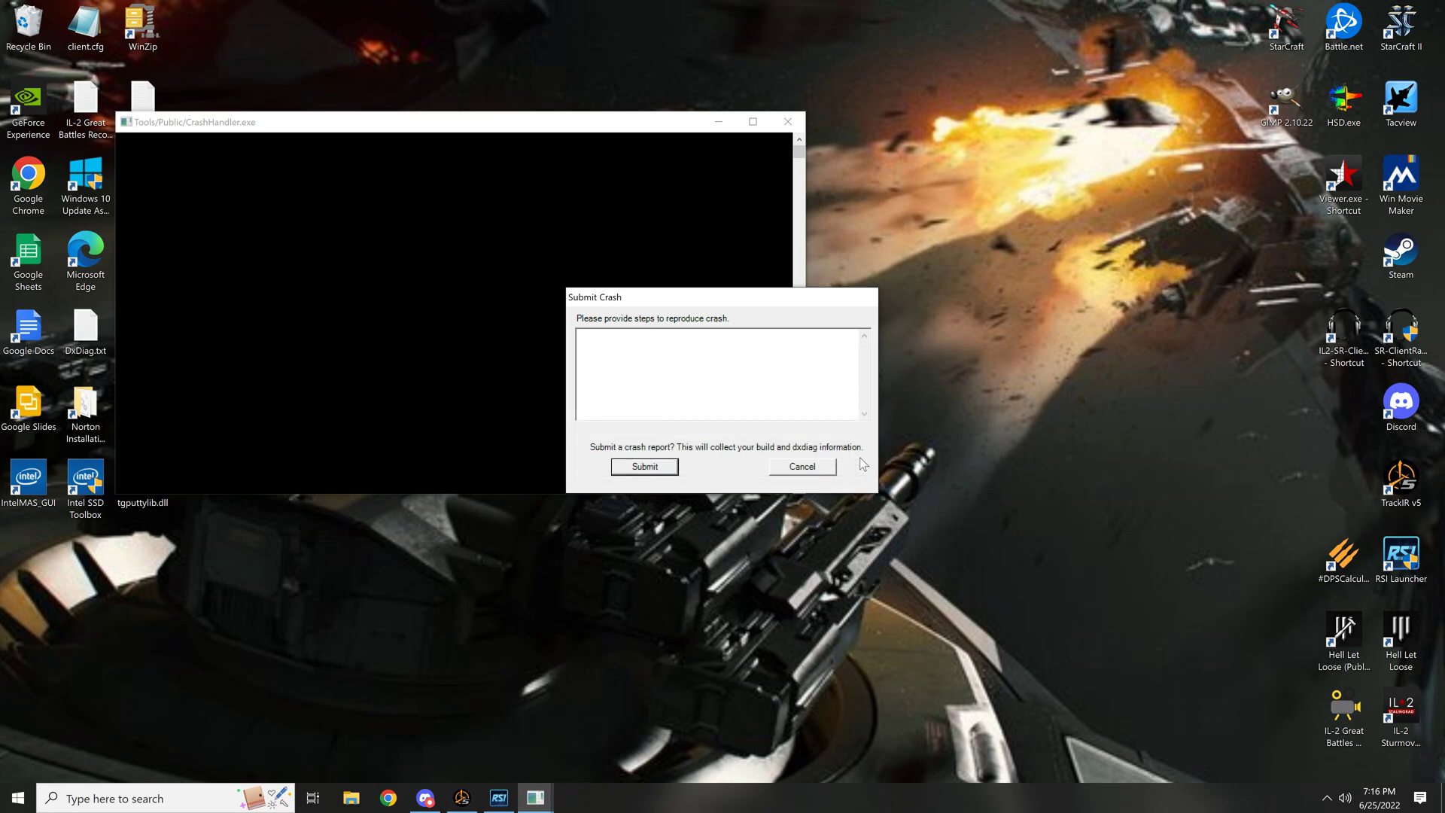
left_click(772, 467)
left_click(760, 453)
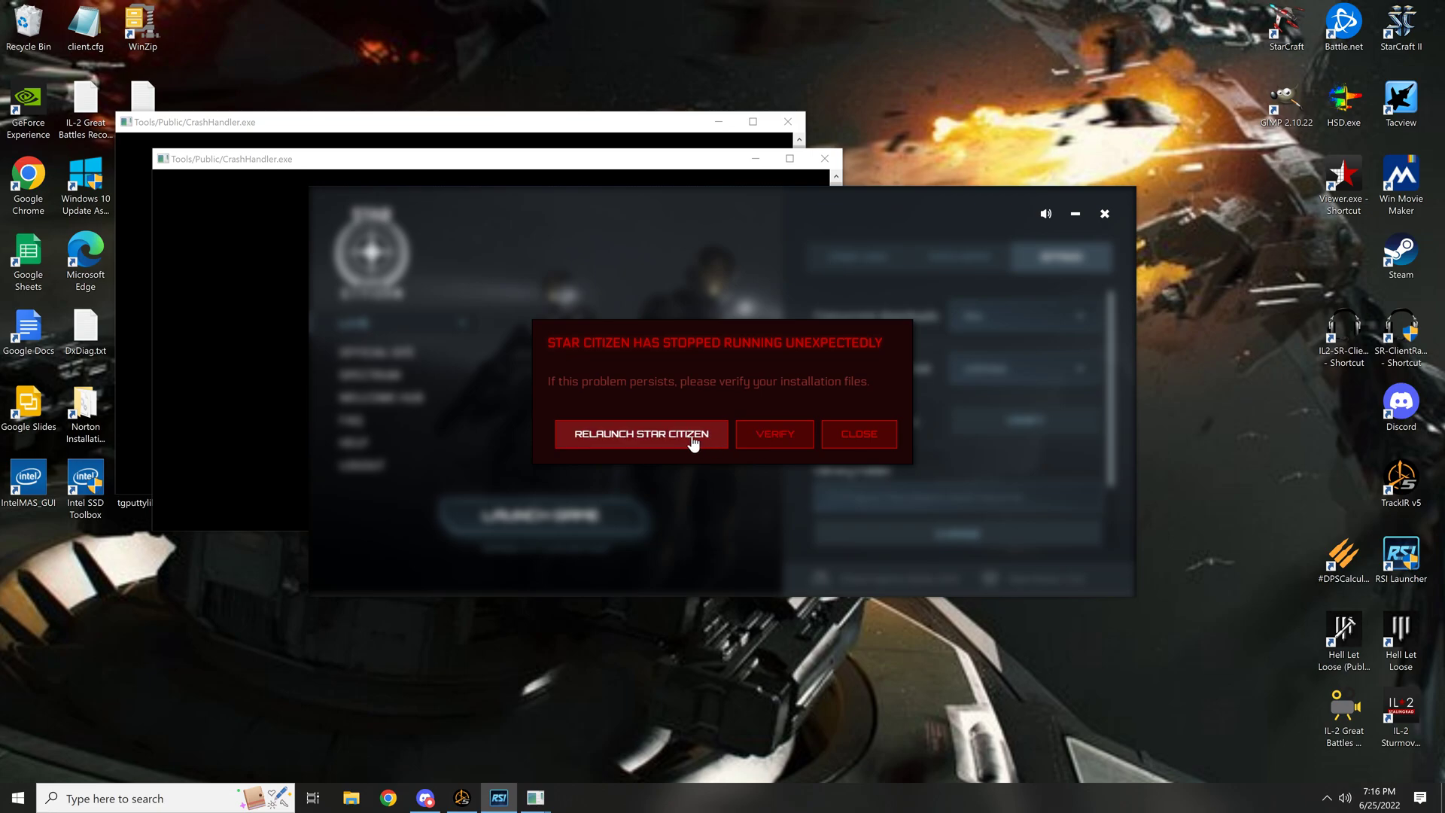
- Try relaunching Star Citizen once more, dismiss the error, and start verifying the installation files
left_click(647, 441)
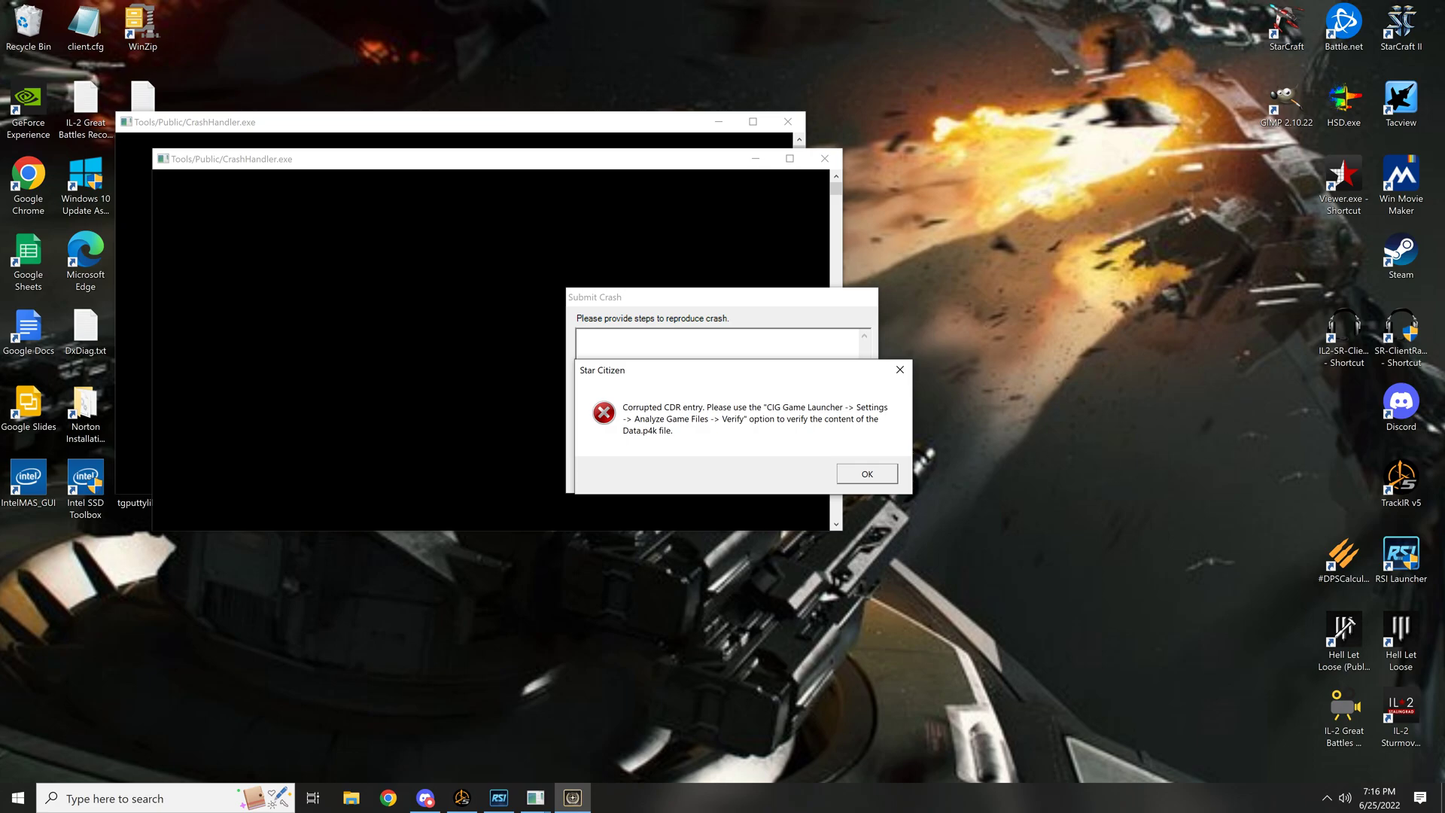
left_click(867, 474)
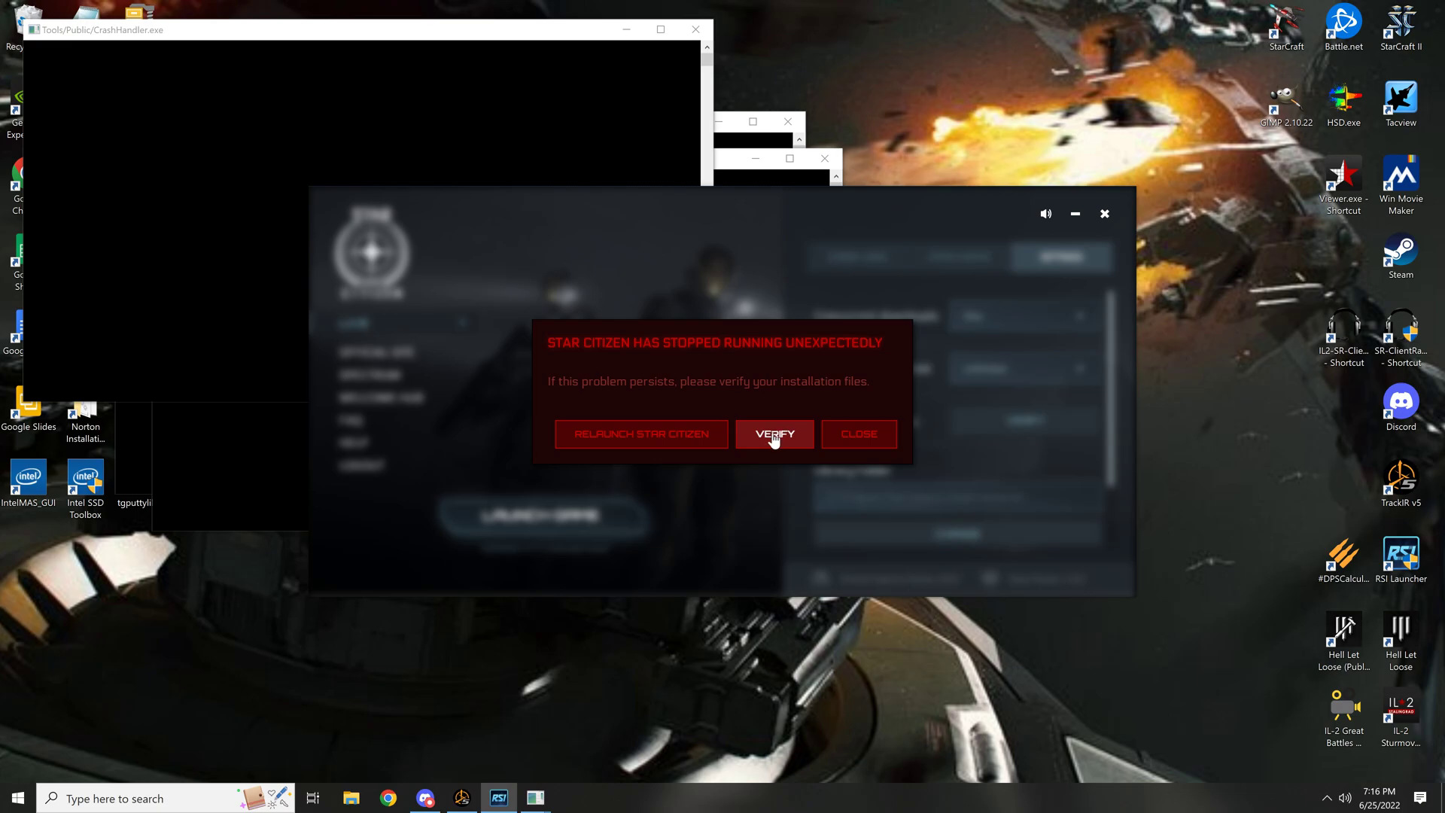
left_click(774, 438)
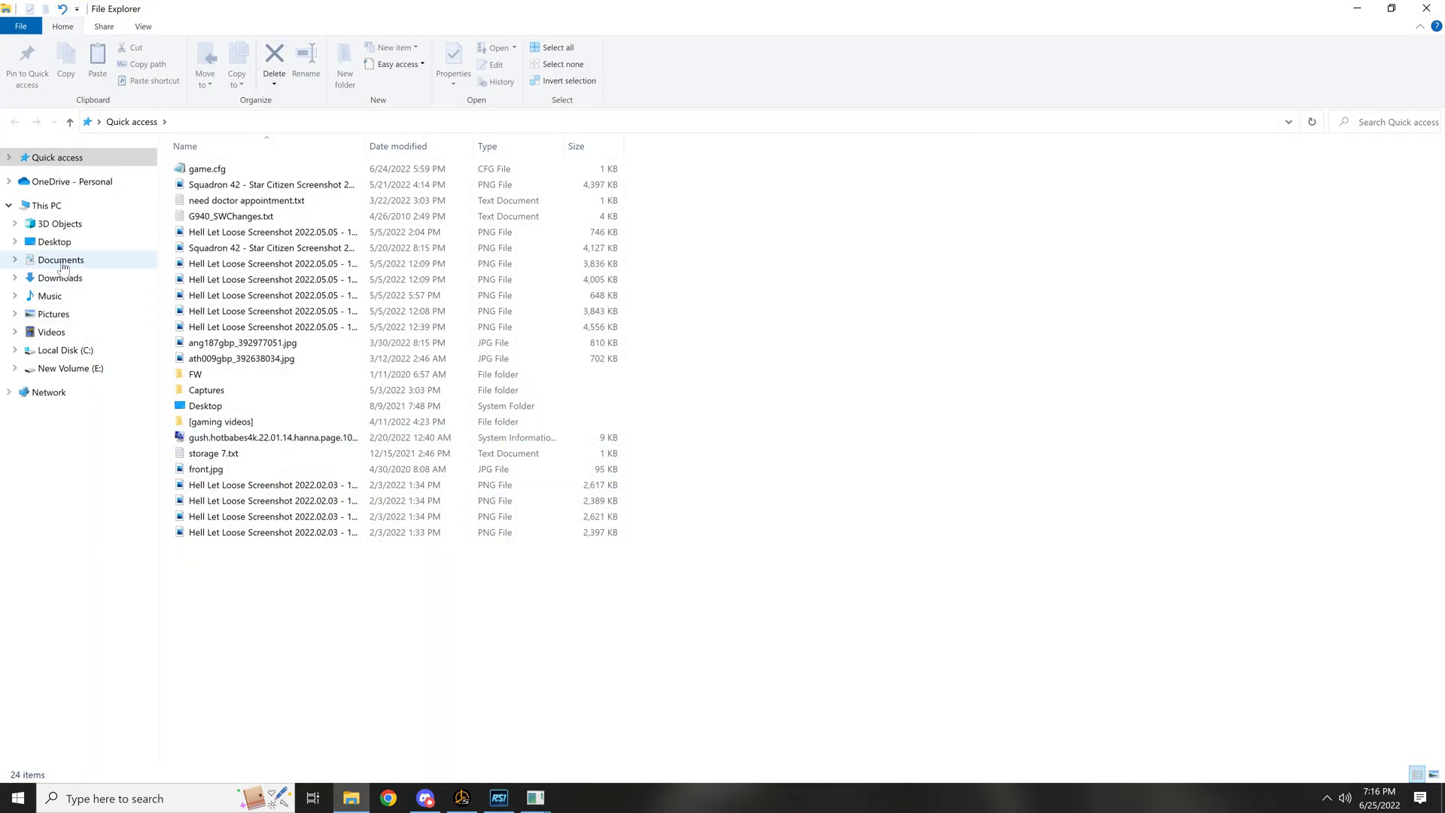
- In File Explorer, open the StarCitizen folder under C:\Program Files\Roberts Space Industries
left_click(61, 351)
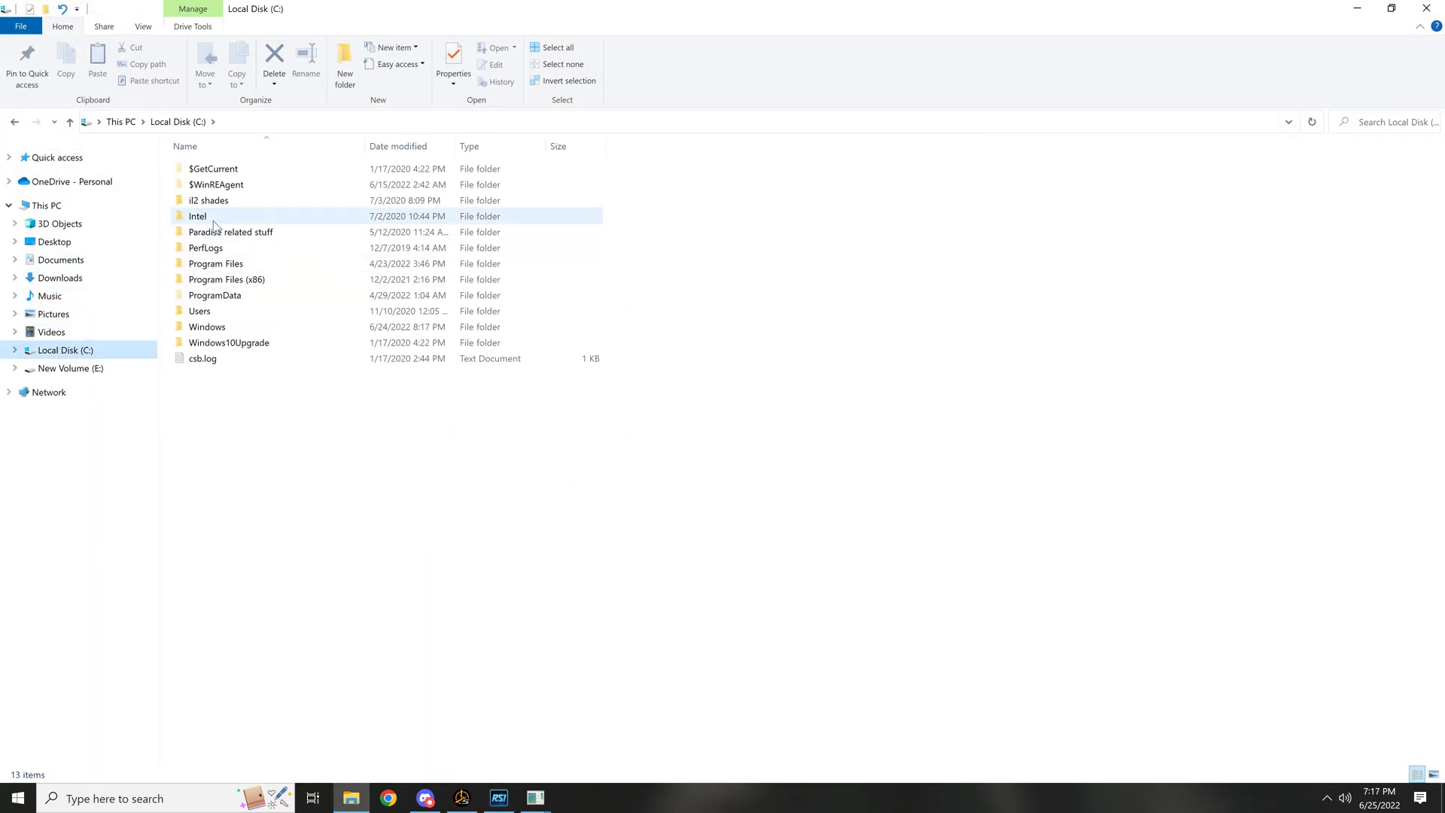
left_click(216, 264)
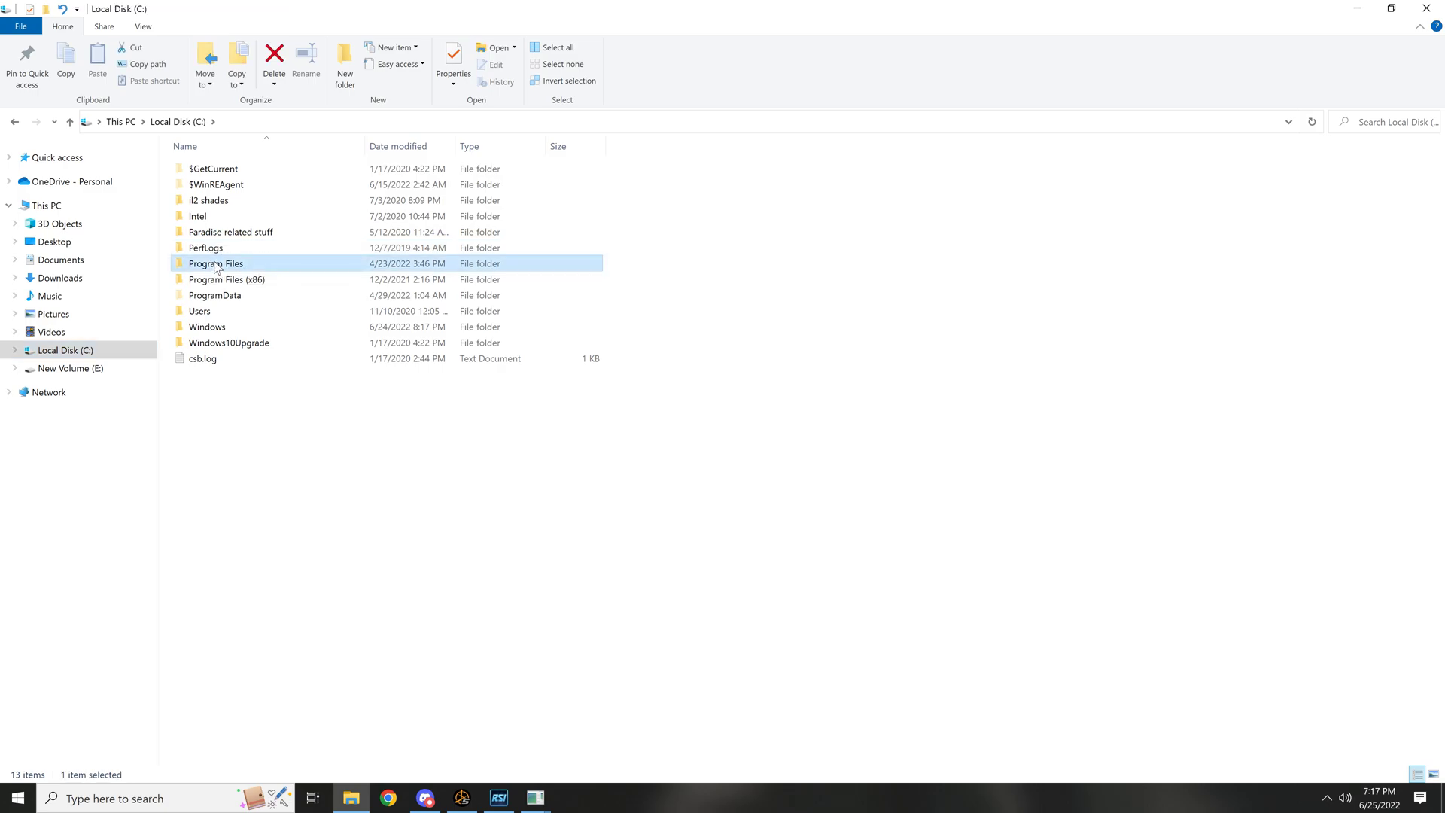
double_click(216, 265)
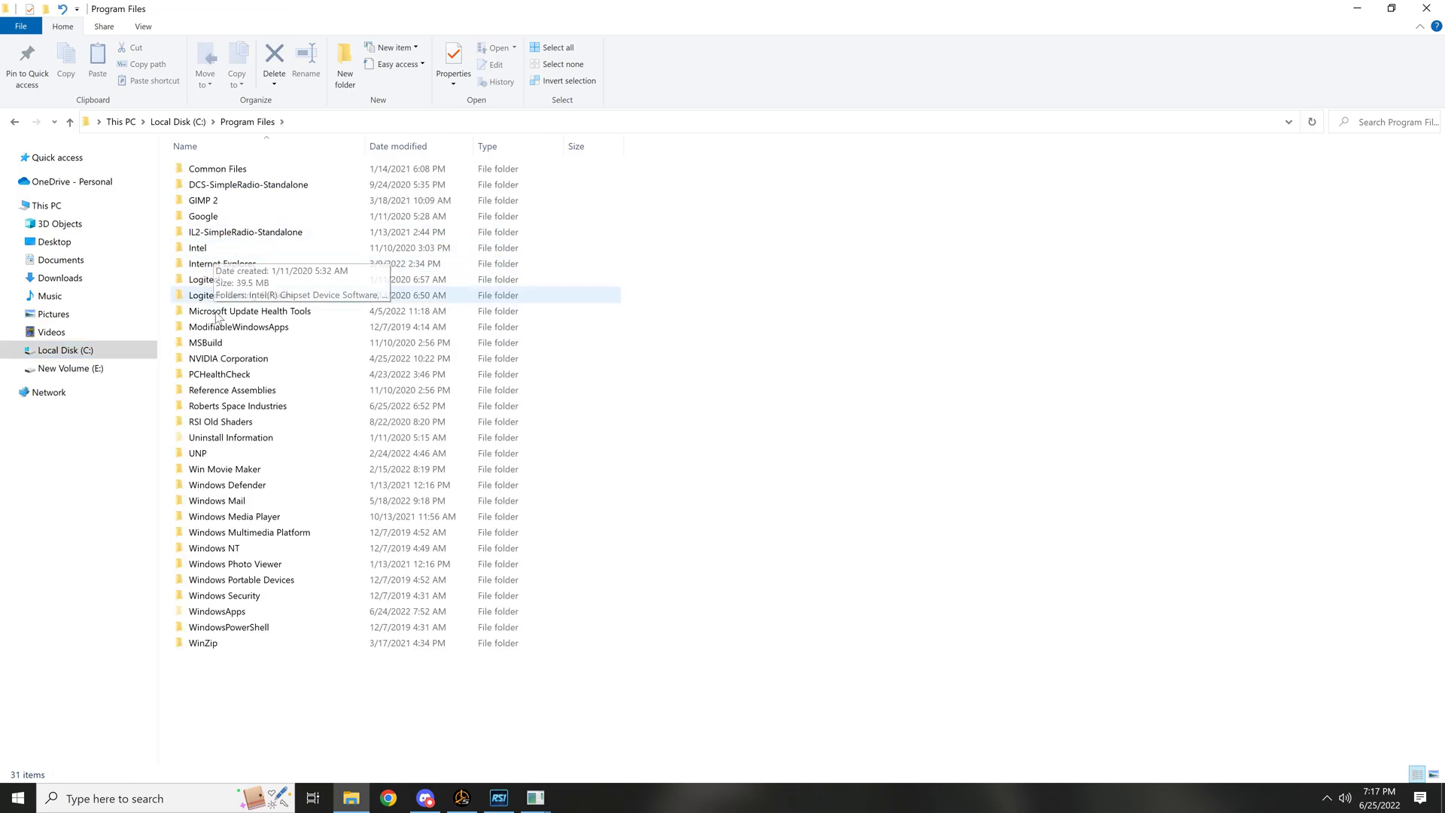
double_click(226, 407)
left_click(211, 186)
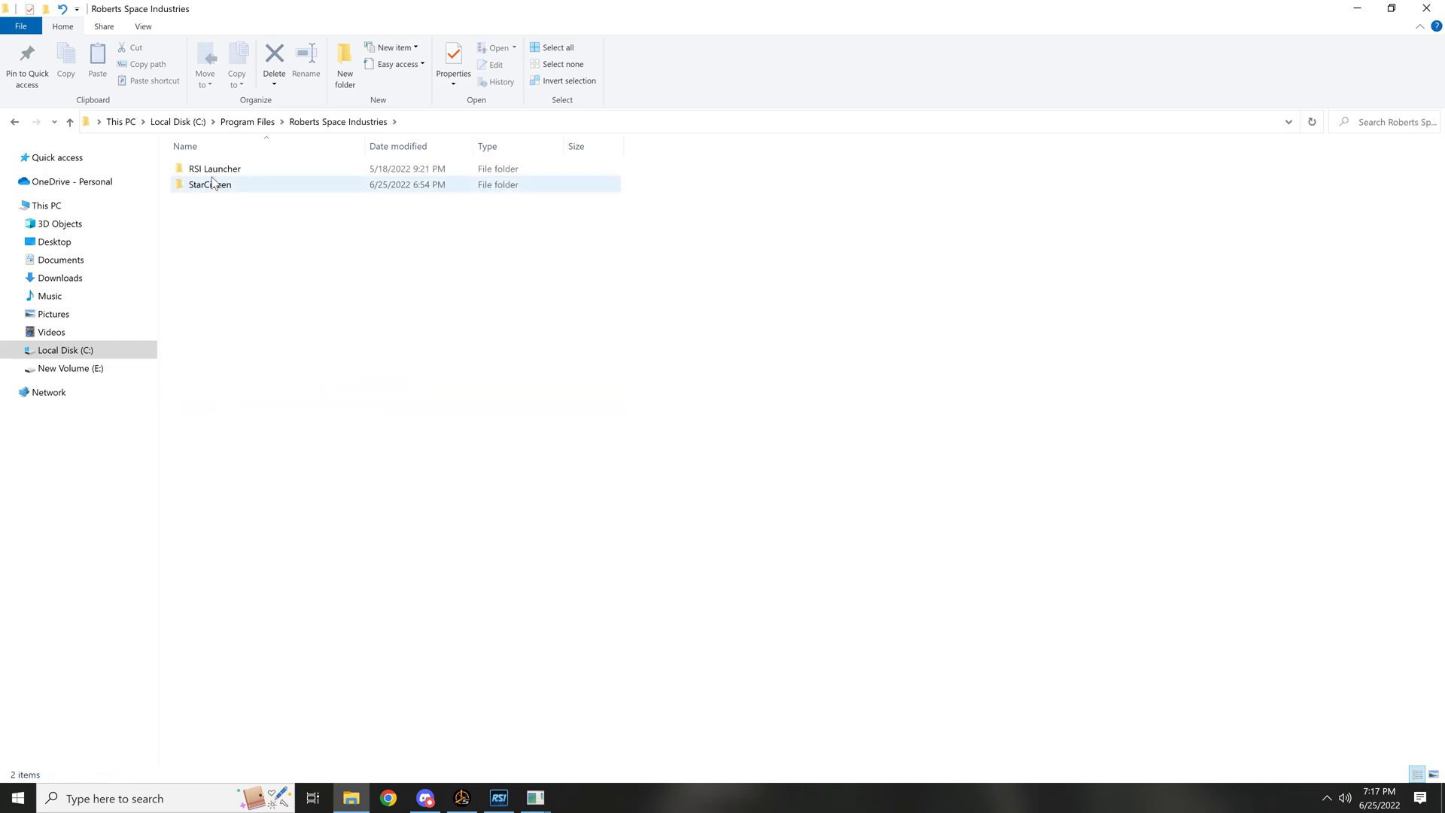
double_click(213, 188)
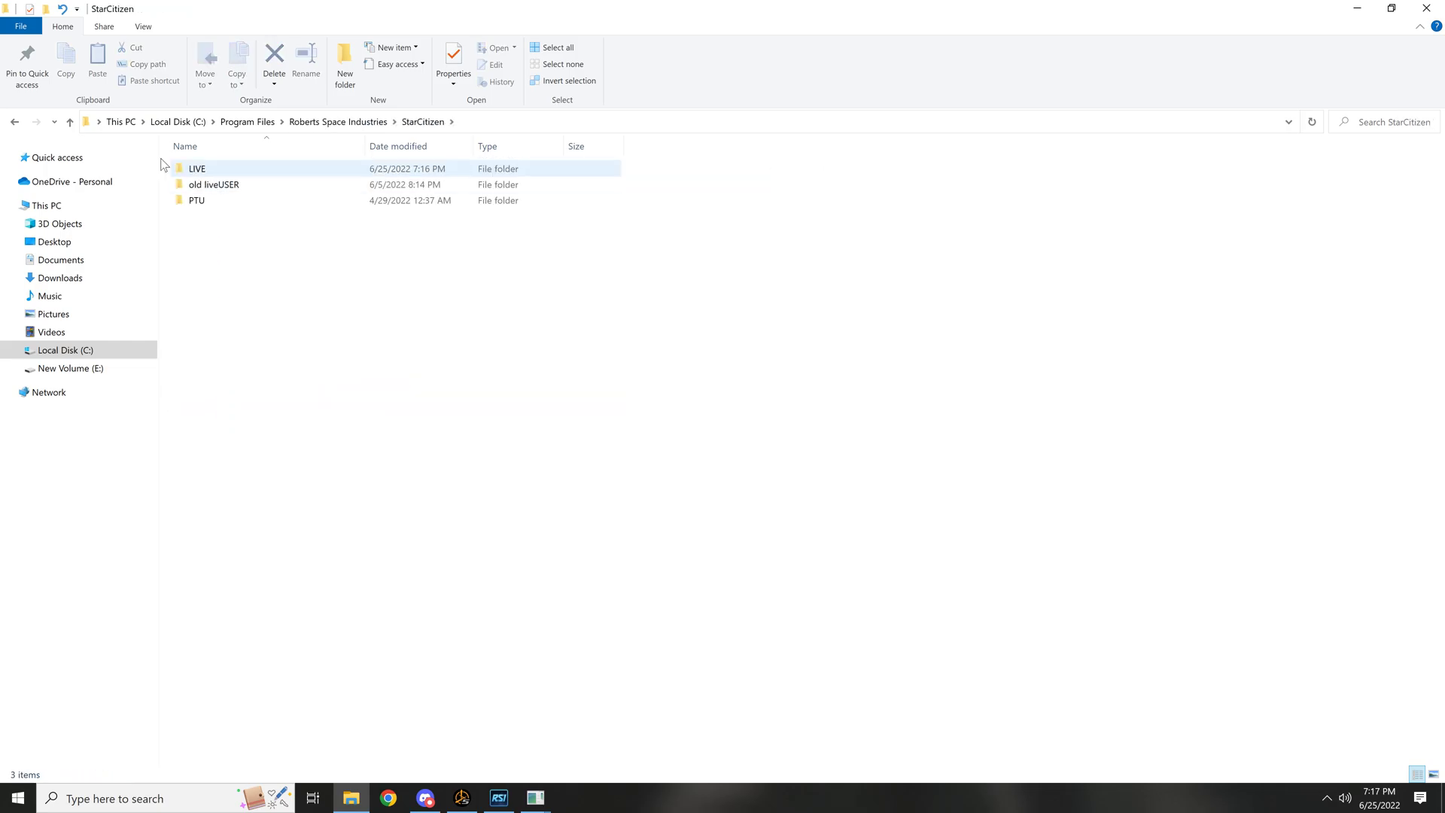
- Go back to the RSI Launcher folder and look through the files in its locales subfolder
left_click(15, 122)
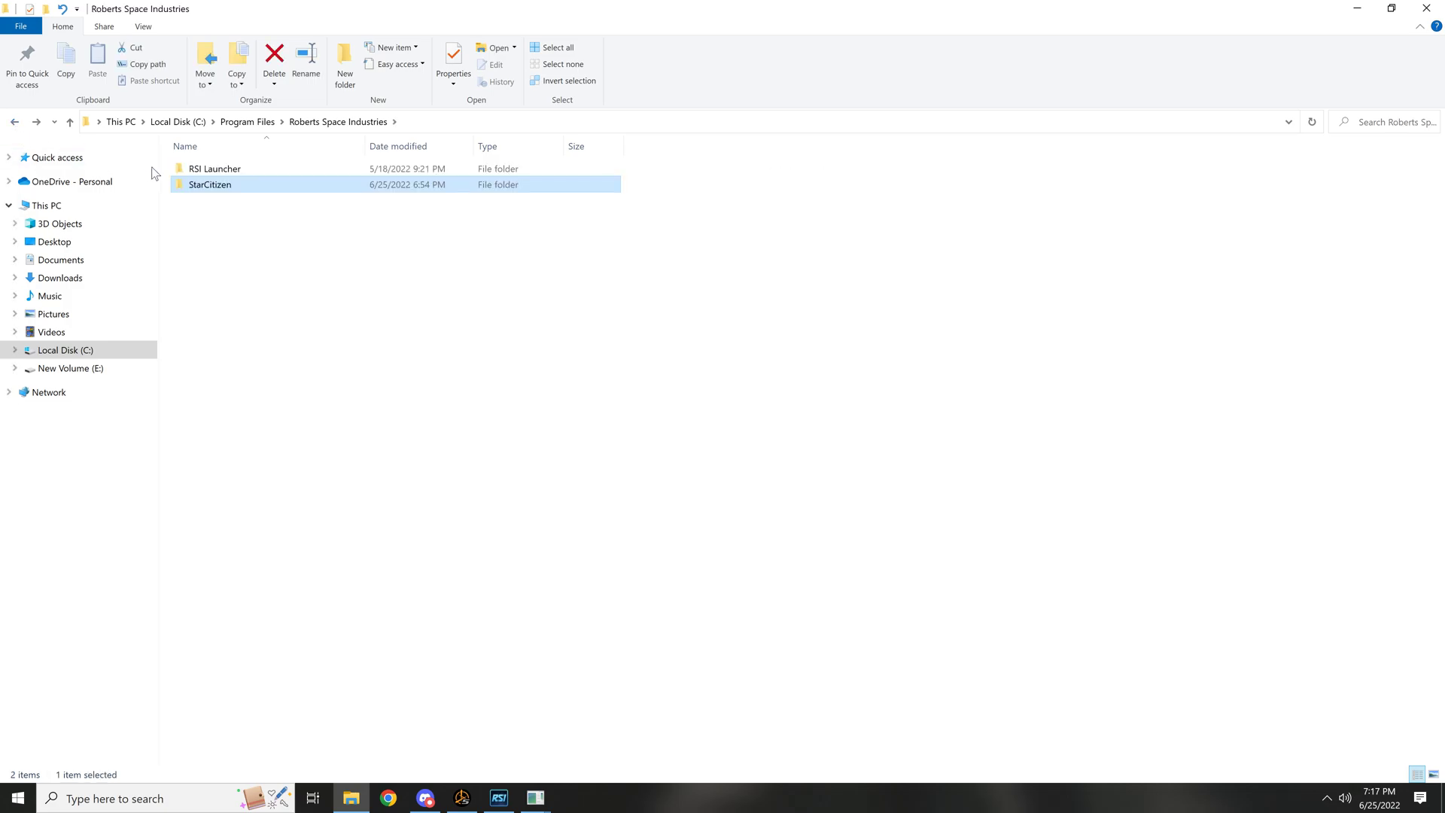
left_click(216, 171)
double_click(217, 170)
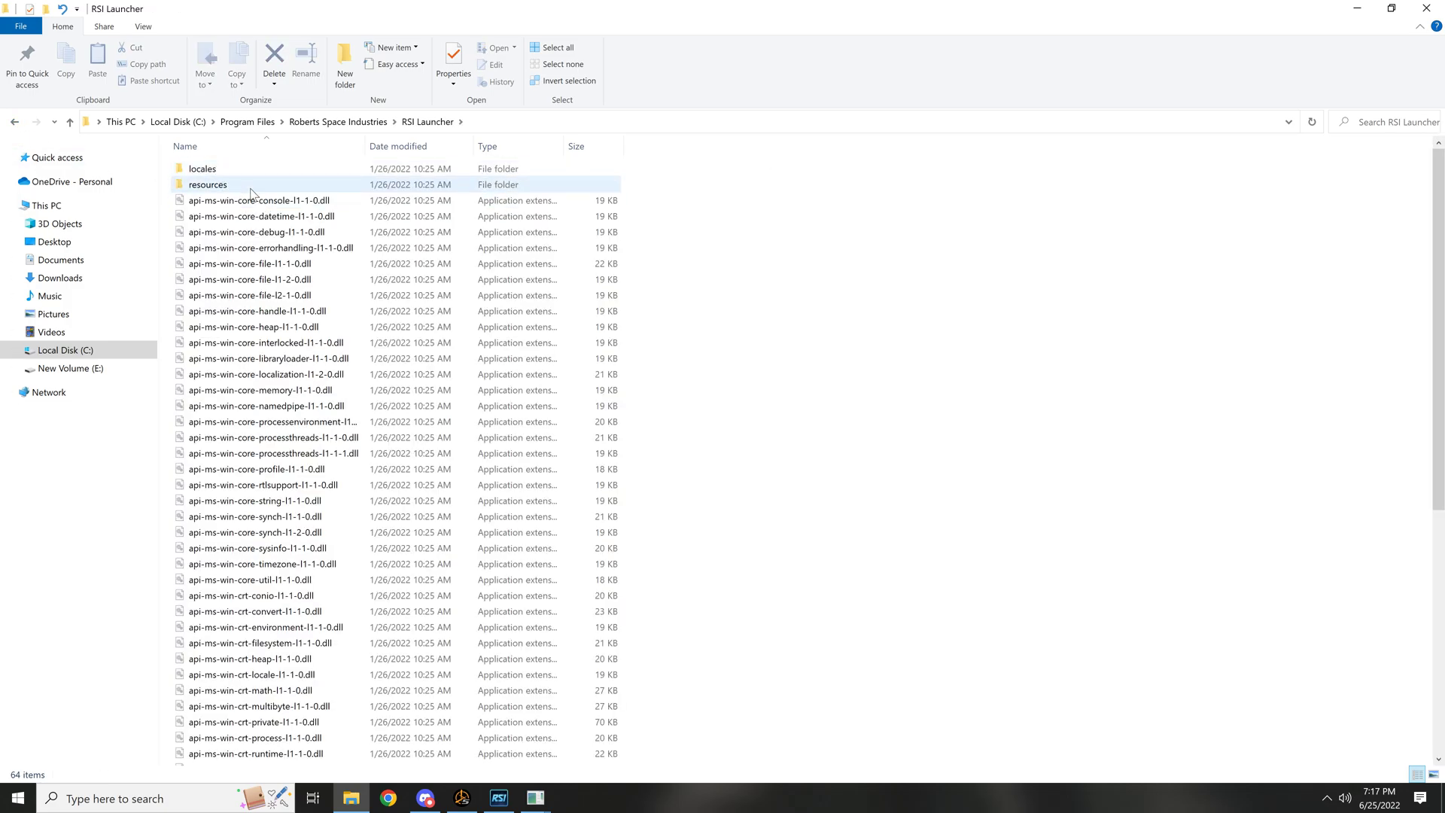
double_click(205, 170)
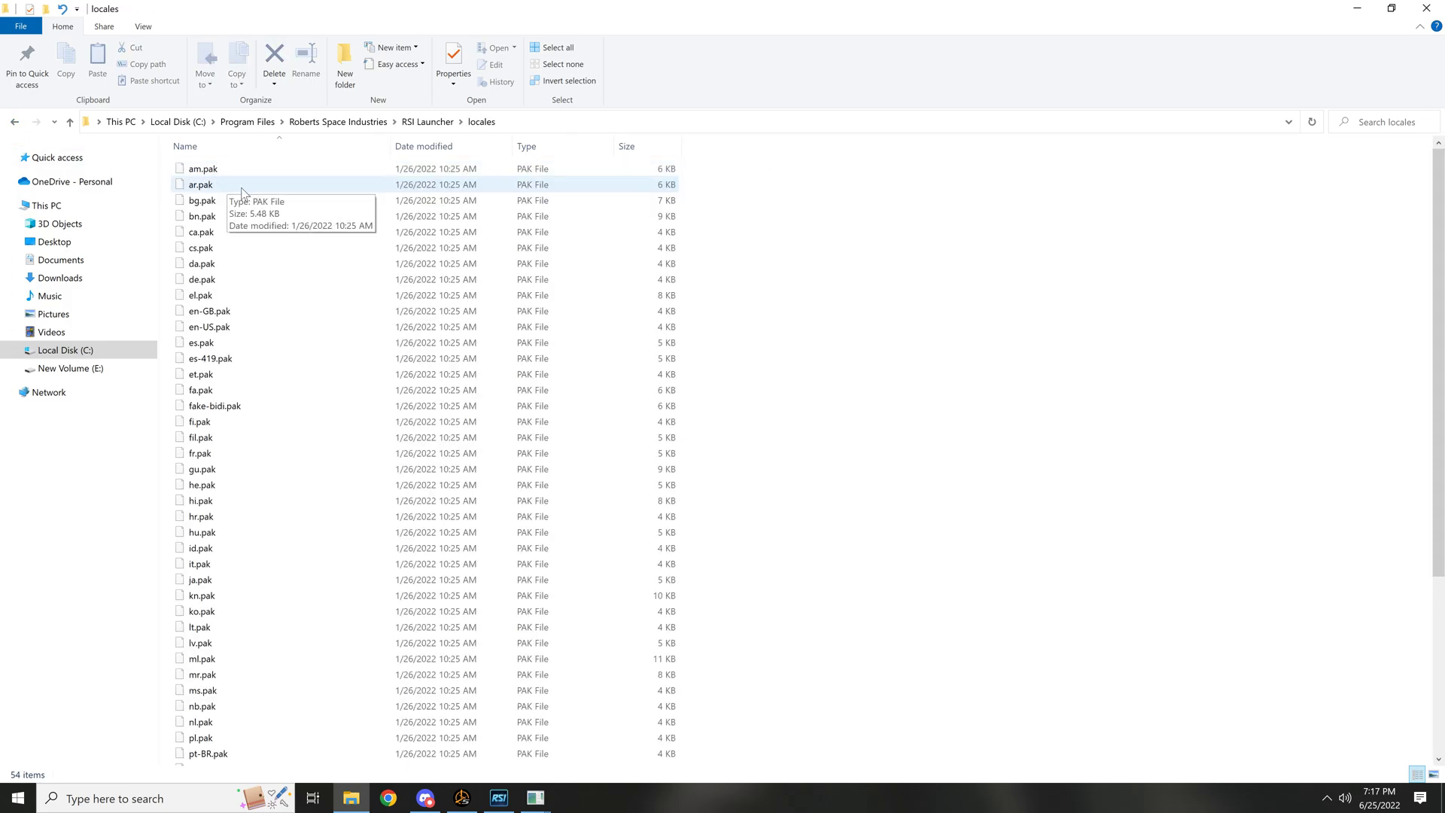
scroll(242, 193, "down", 5)
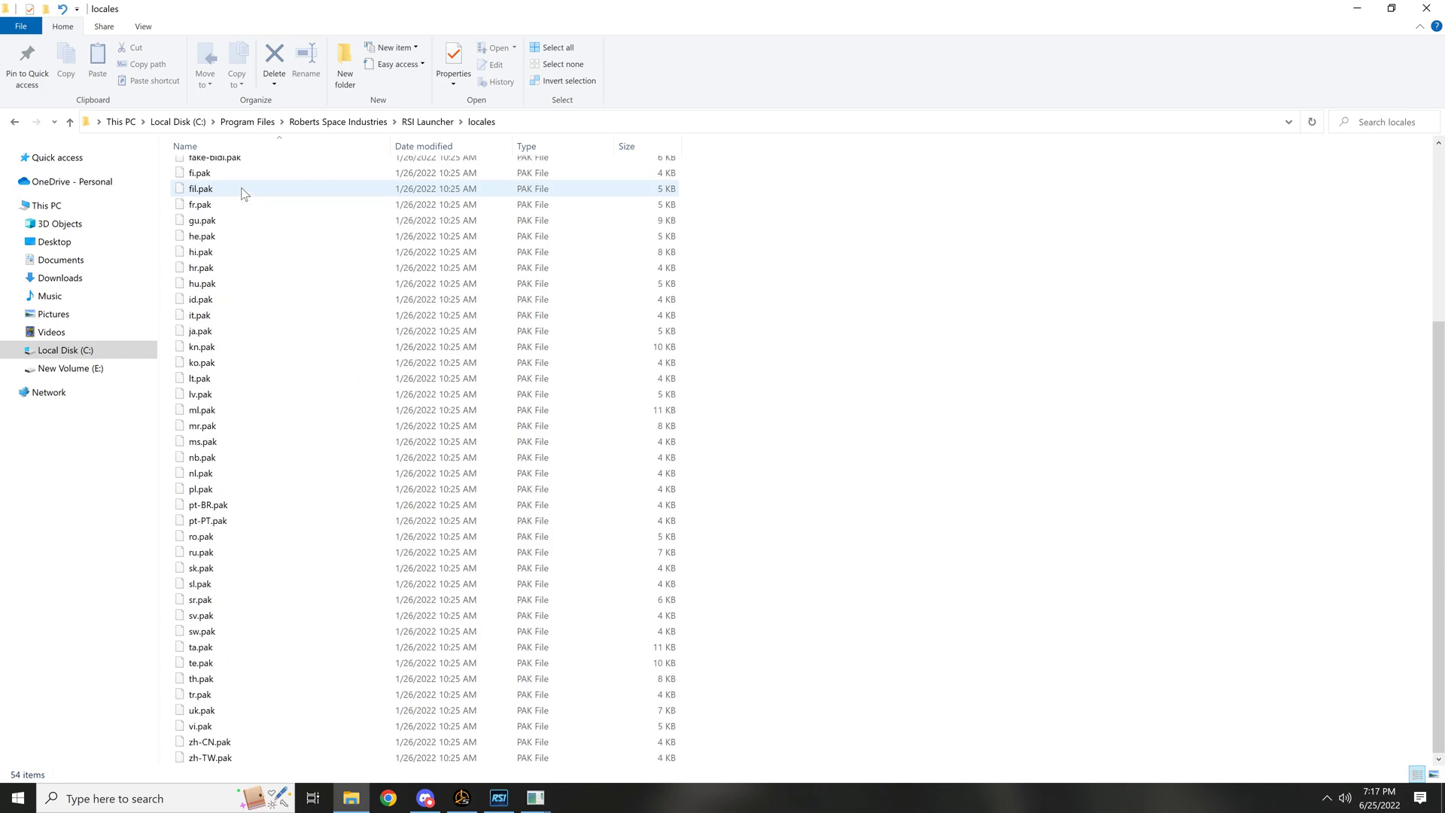
left_click(15, 121)
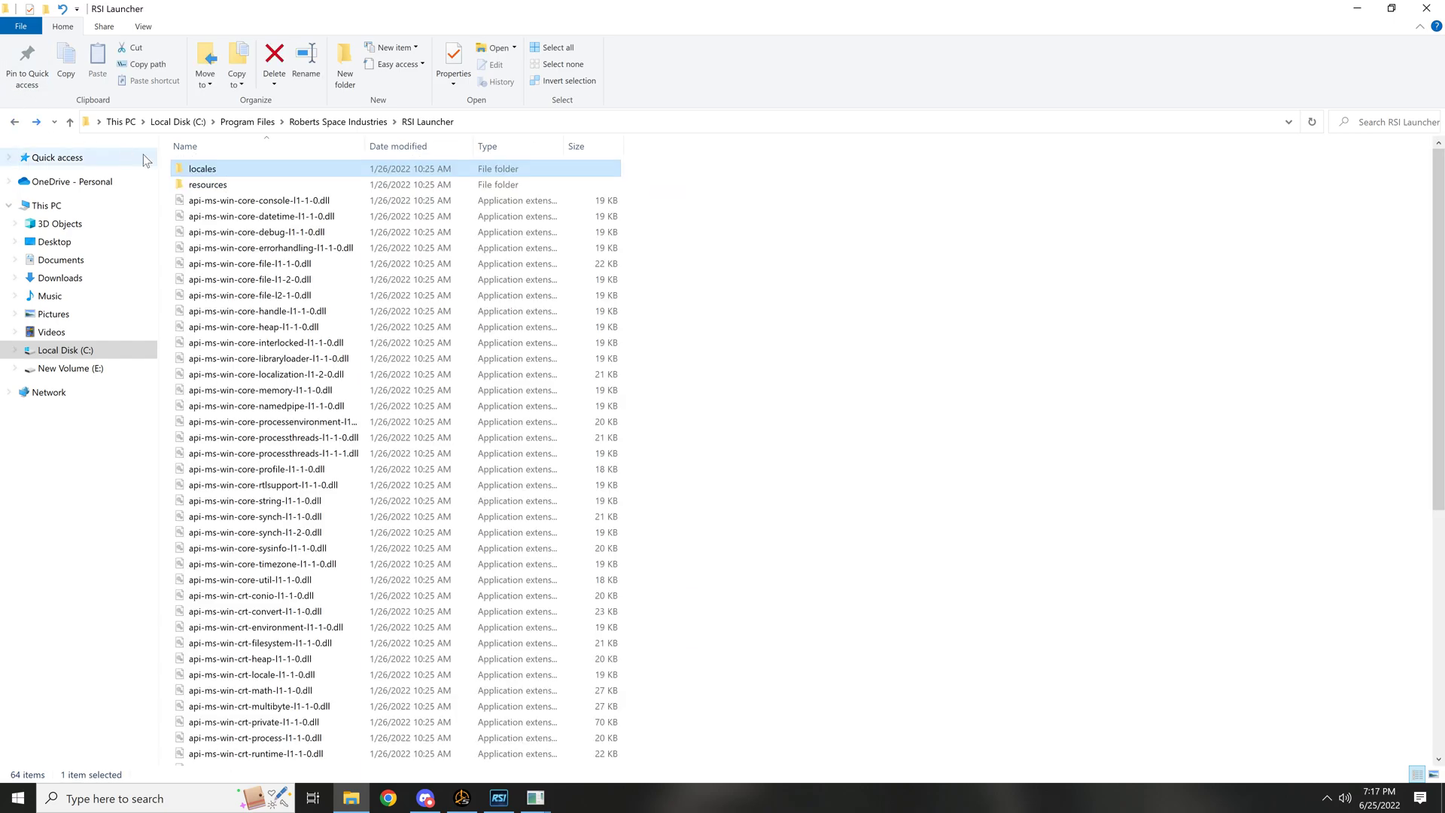
- Check the contents of the resources subfolder, and look through the remaining files in the RSI Launcher folder
left_click(203, 185)
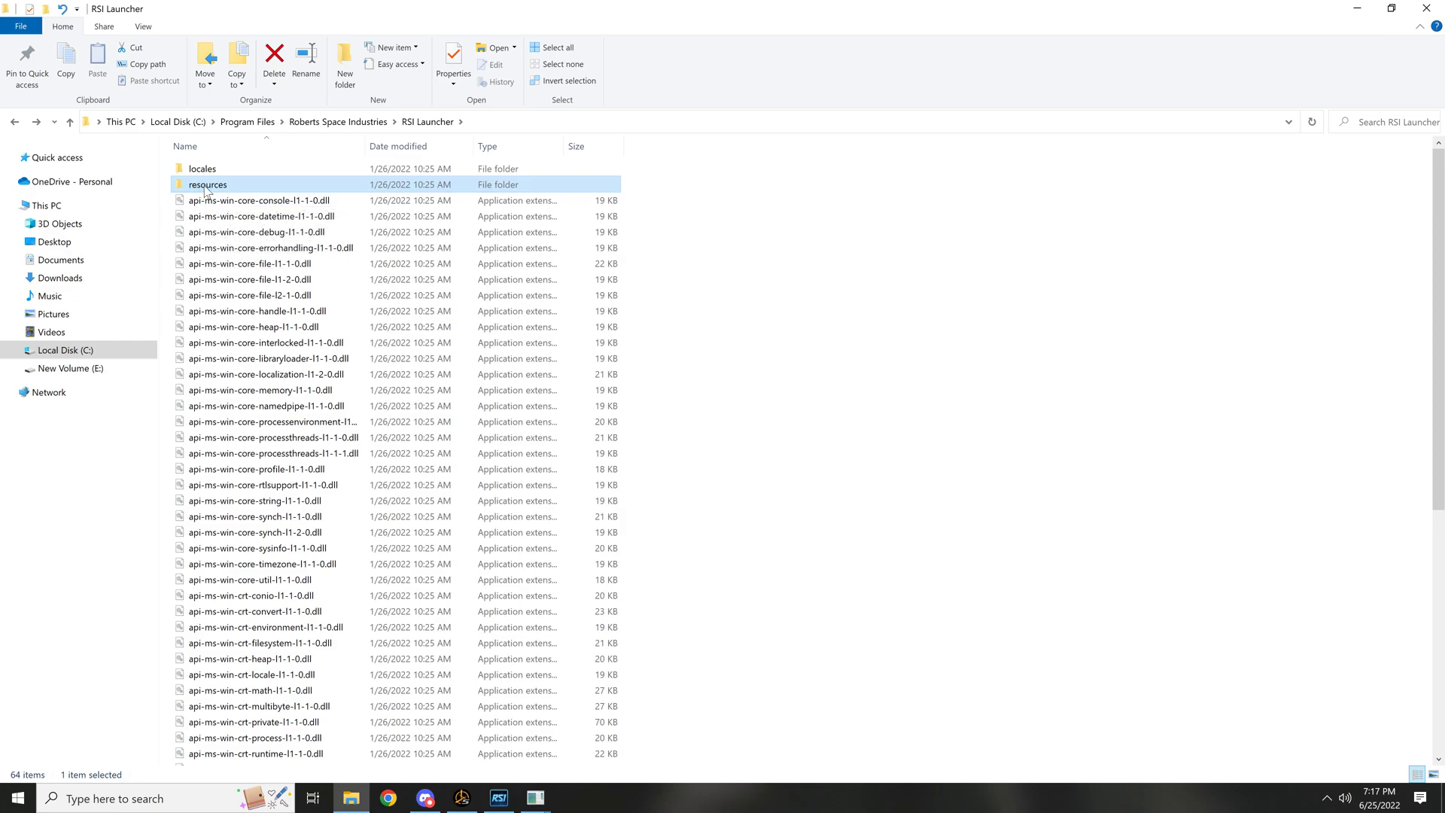
double_click(205, 187)
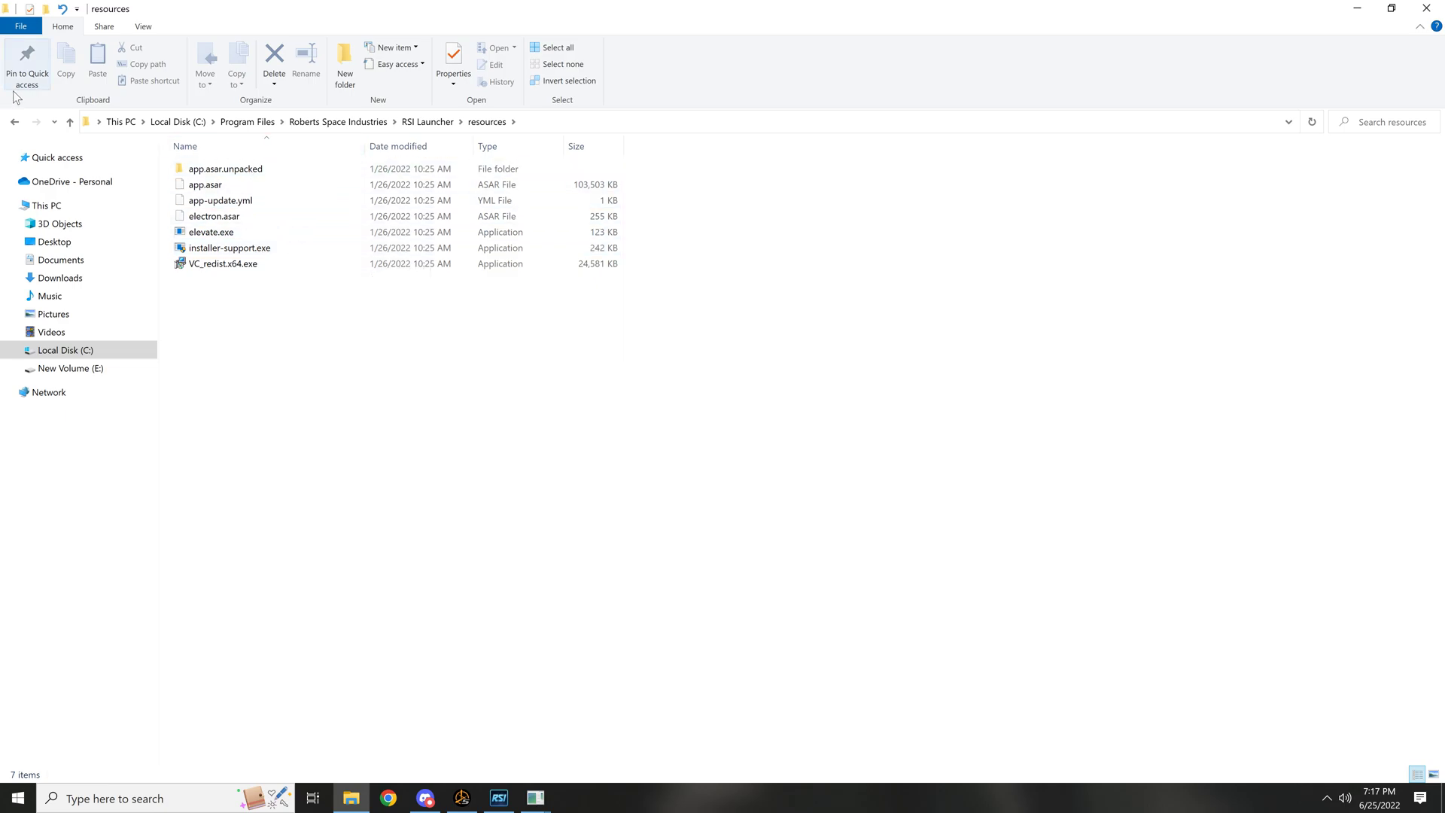
left_click(14, 122)
scroll(252, 251, "down", 2)
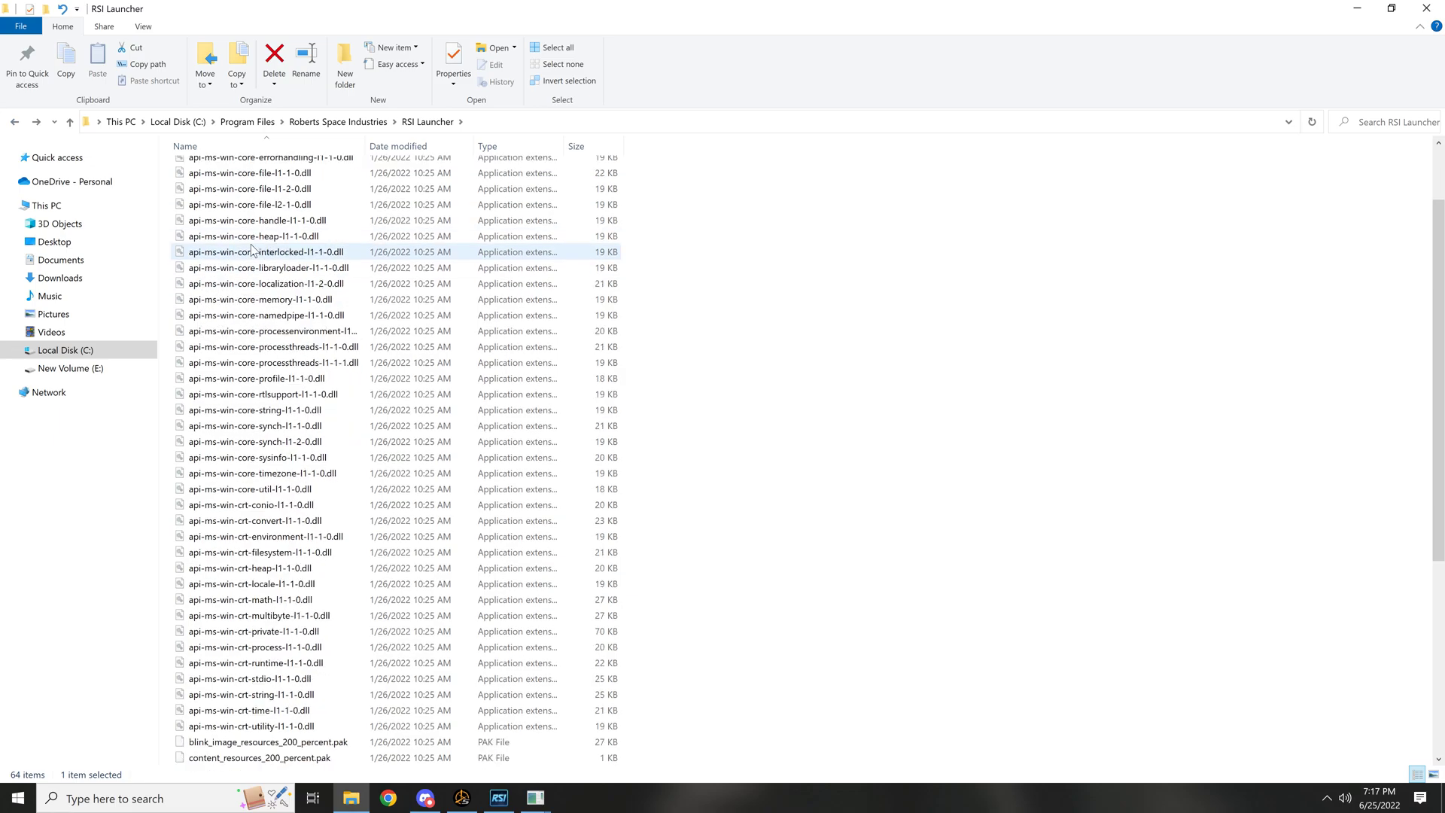
scroll(253, 251, "down", 5)
scroll(253, 251, "down", 2)
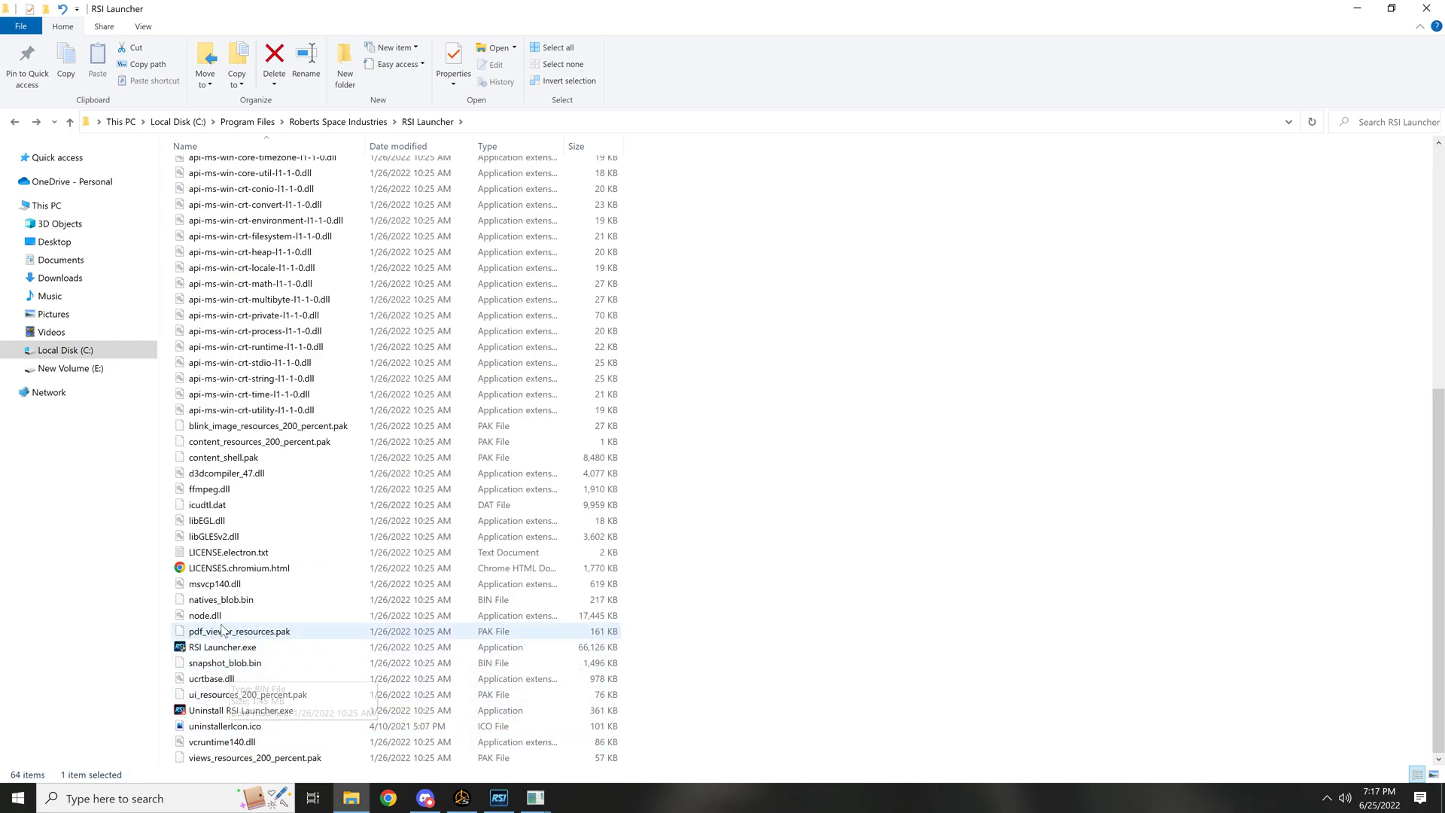
- Return to the Roberts Space Industries folder and open the trace folder in StarCitizen\LIVE\logs
left_click(15, 123)
double_click(202, 188)
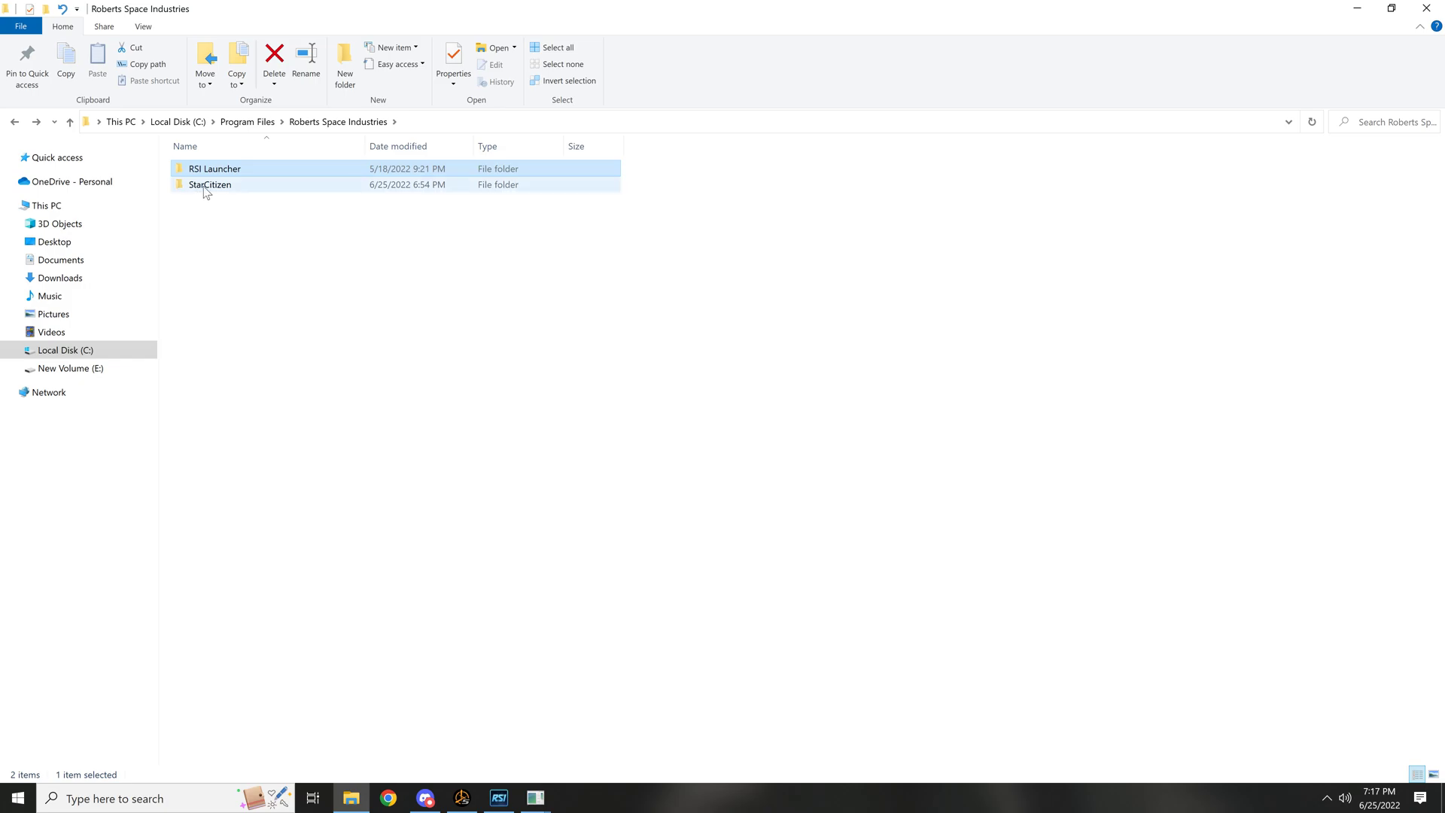
double_click(201, 169)
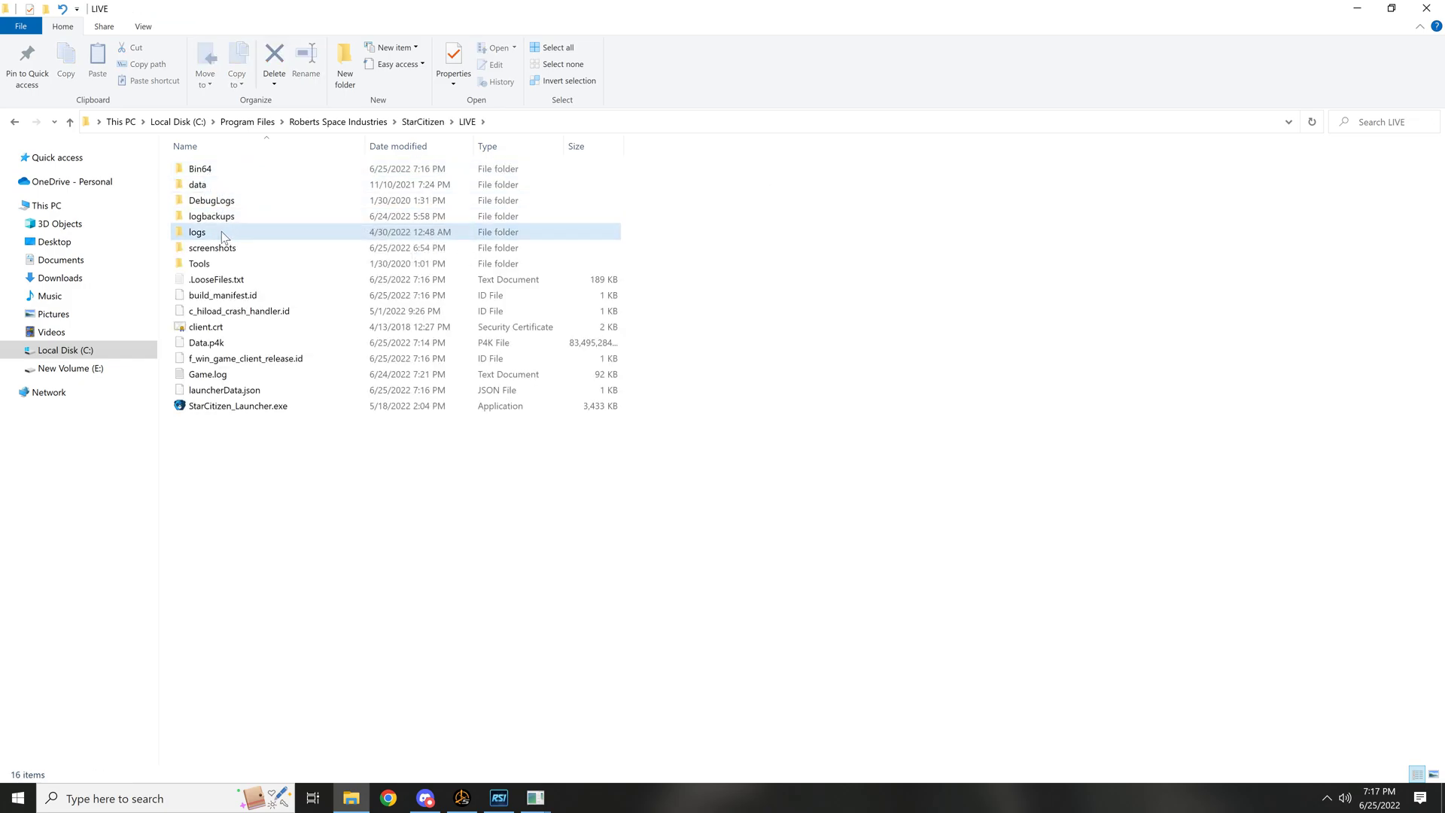
double_click(221, 231)
double_click(201, 170)
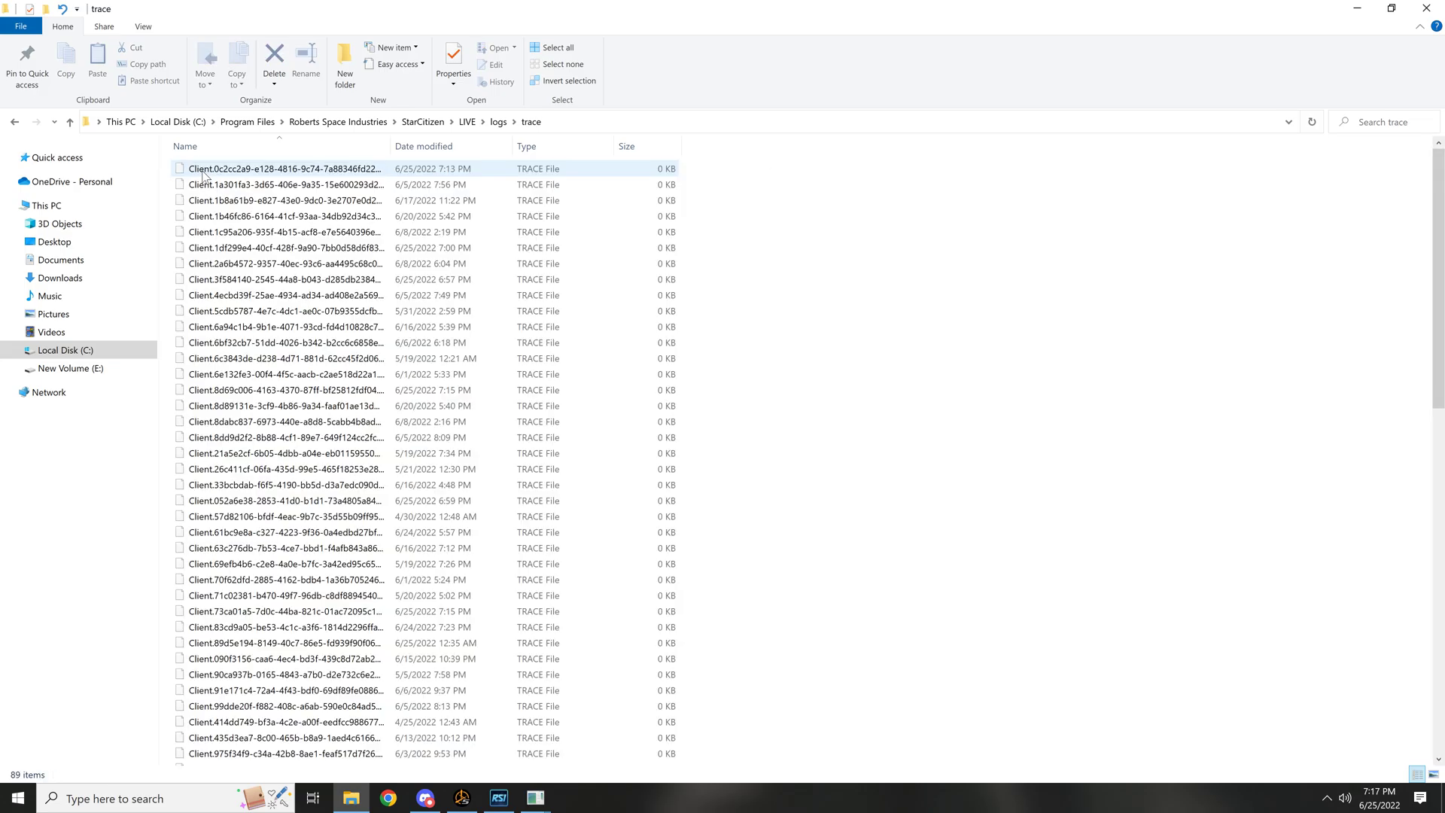
- Sort the trace files by date modified with the newest first, try to open the latest one, and return to the logs folder
scroll(307, 339, "down", 8)
scroll(306, 339, "down", 8)
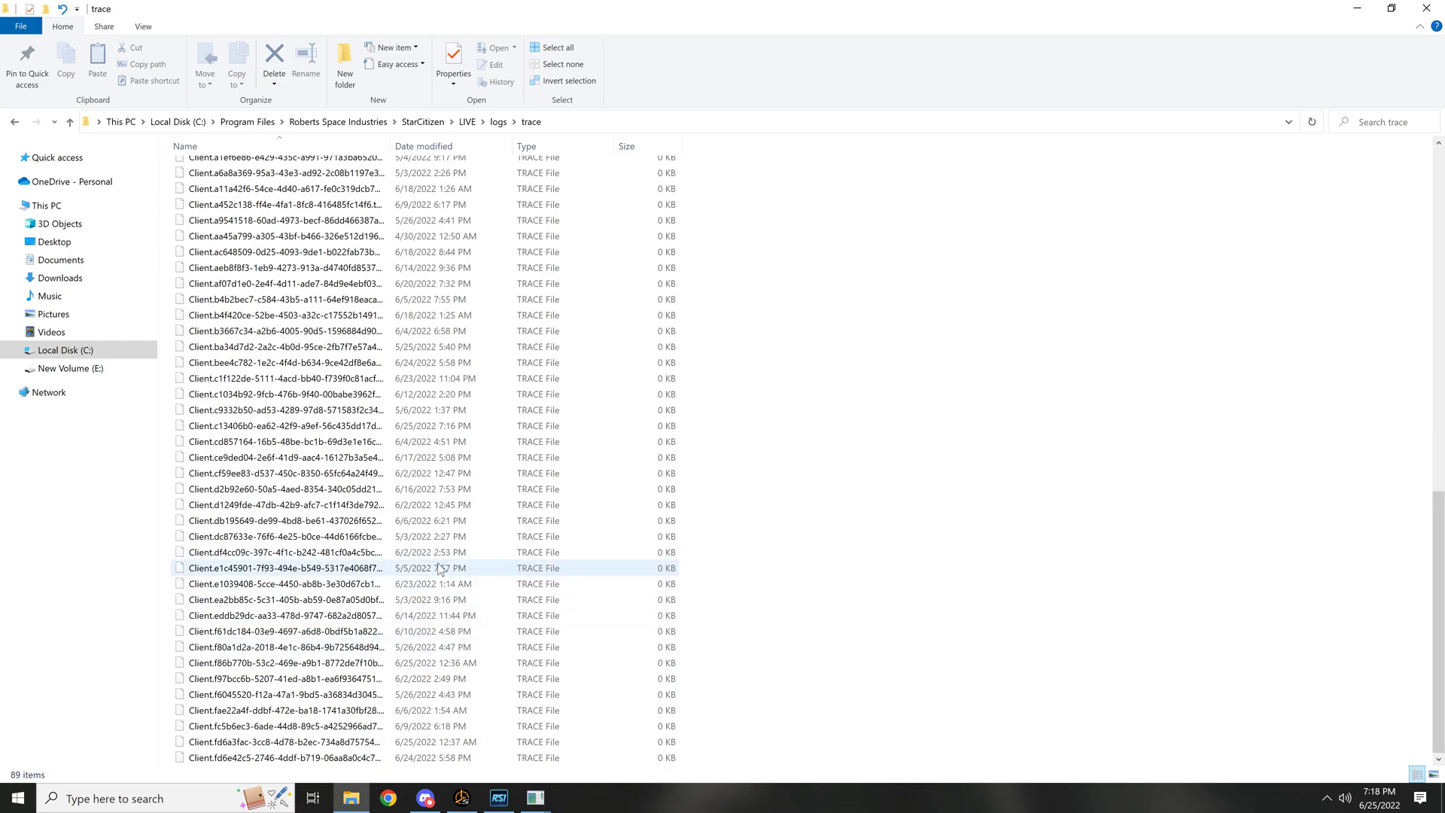
left_click(426, 151)
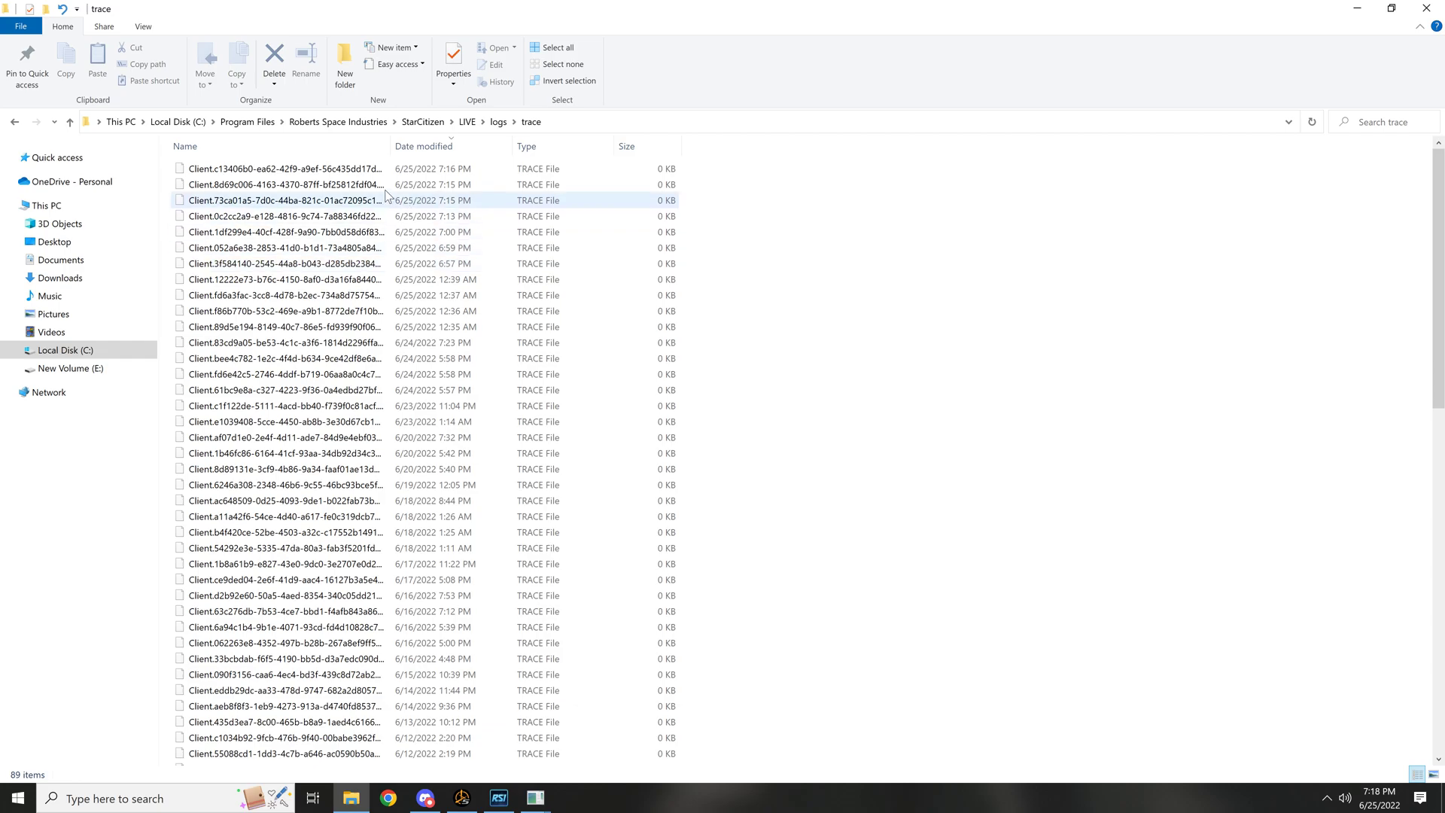
left_click(285, 170)
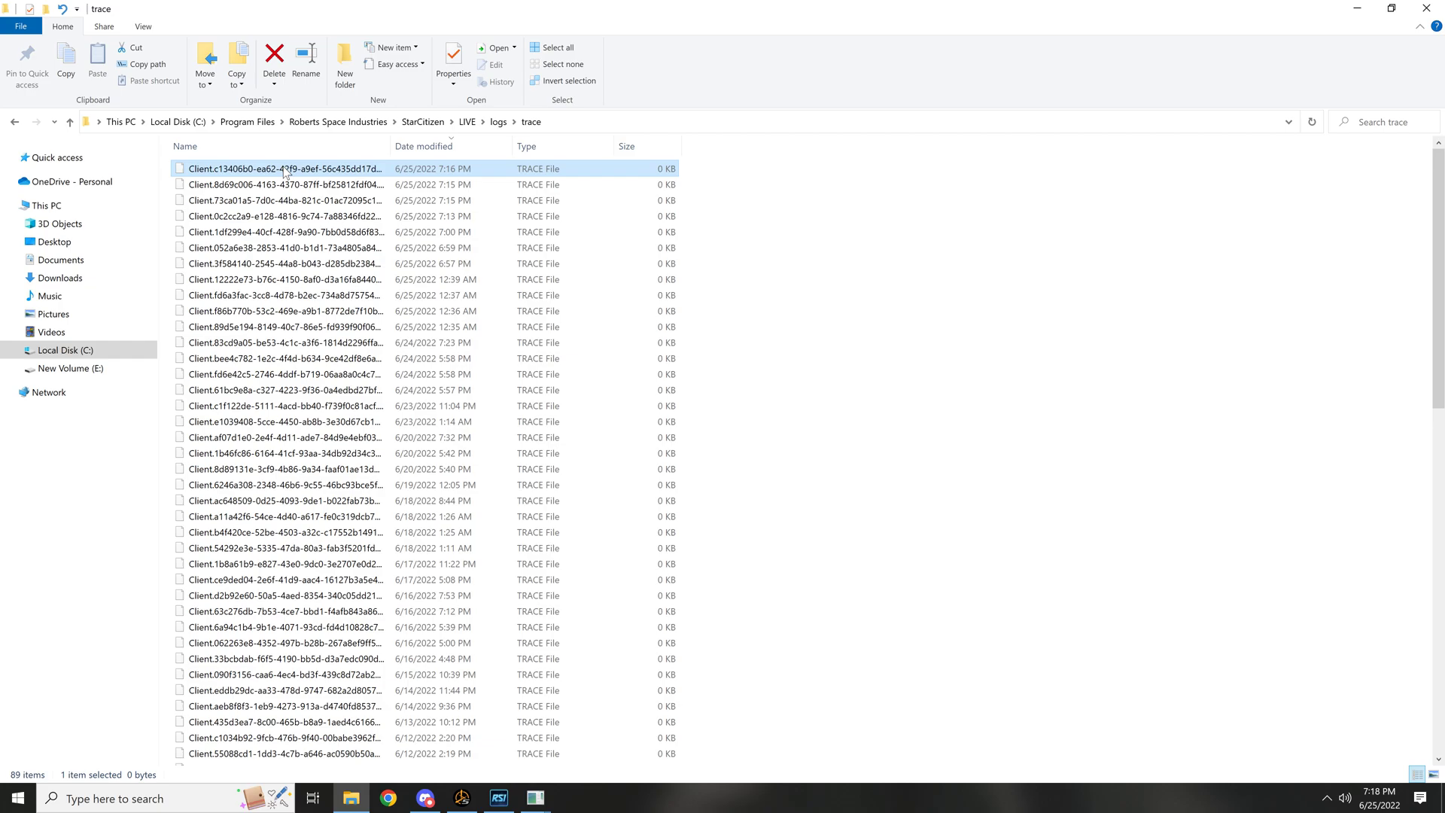
double_click(284, 172)
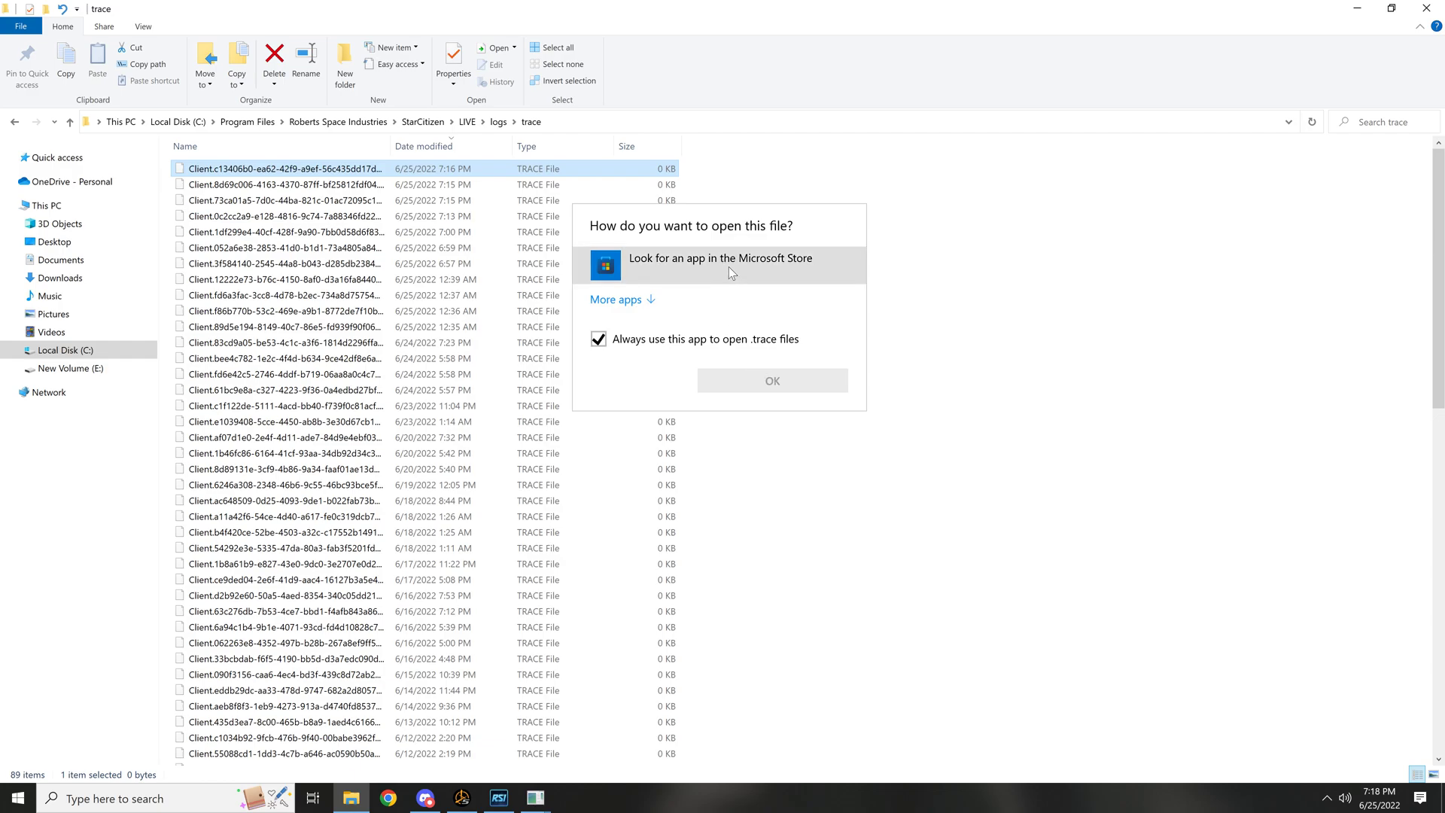
left_click(1004, 258)
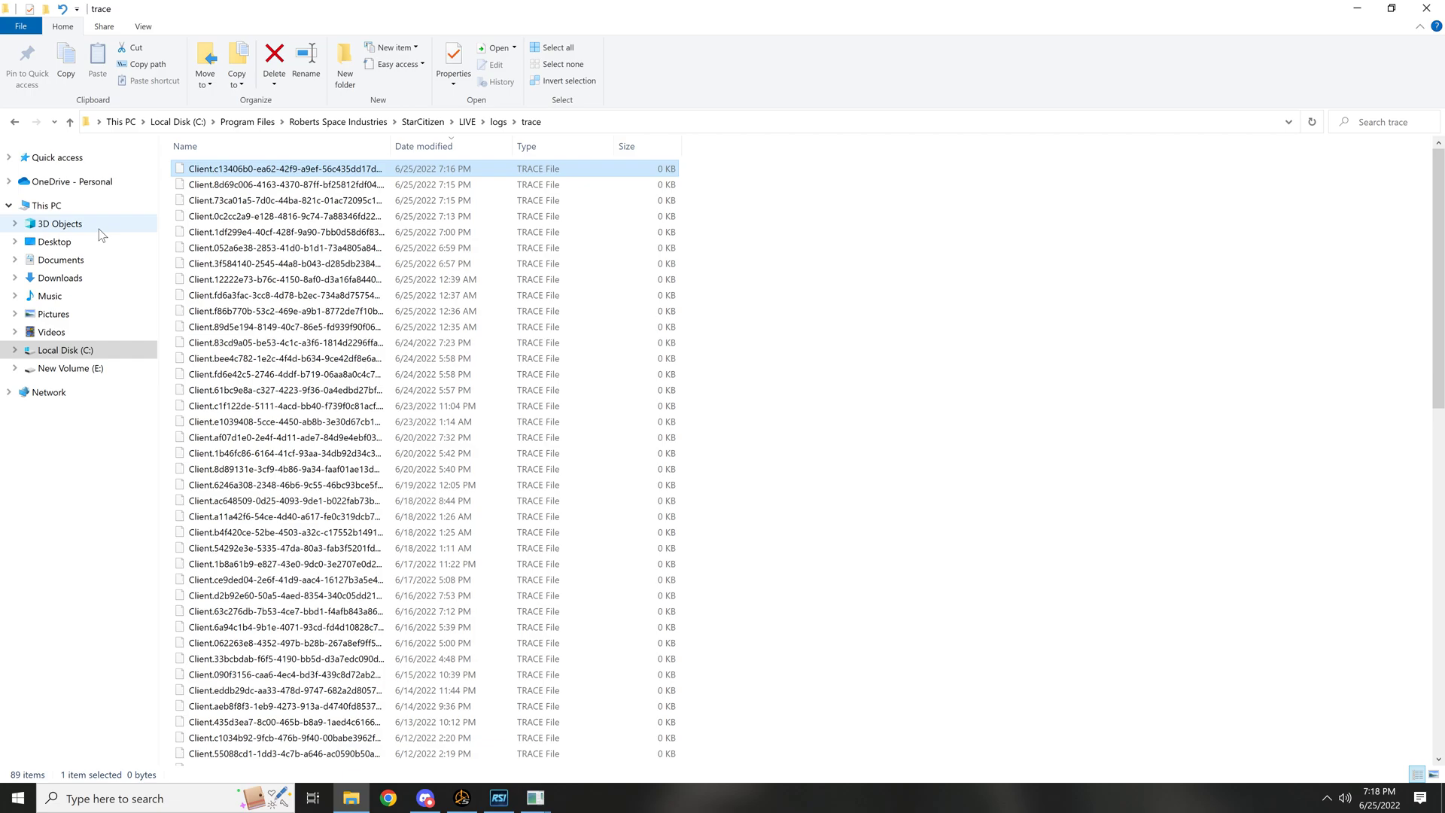
left_click(15, 122)
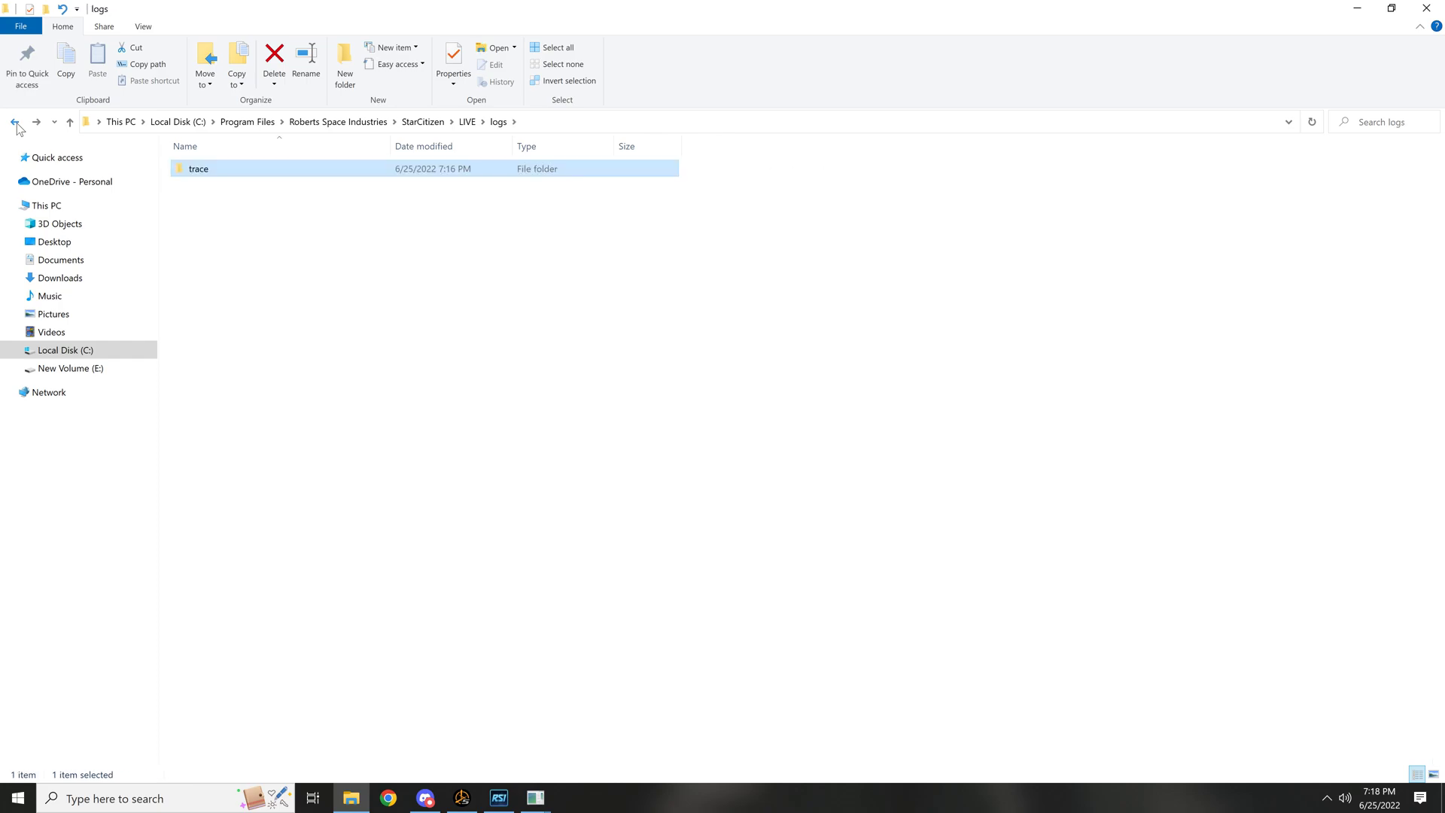
- Go back from the logs folder to the Program Files folder and minimize the file window
left_click(15, 123)
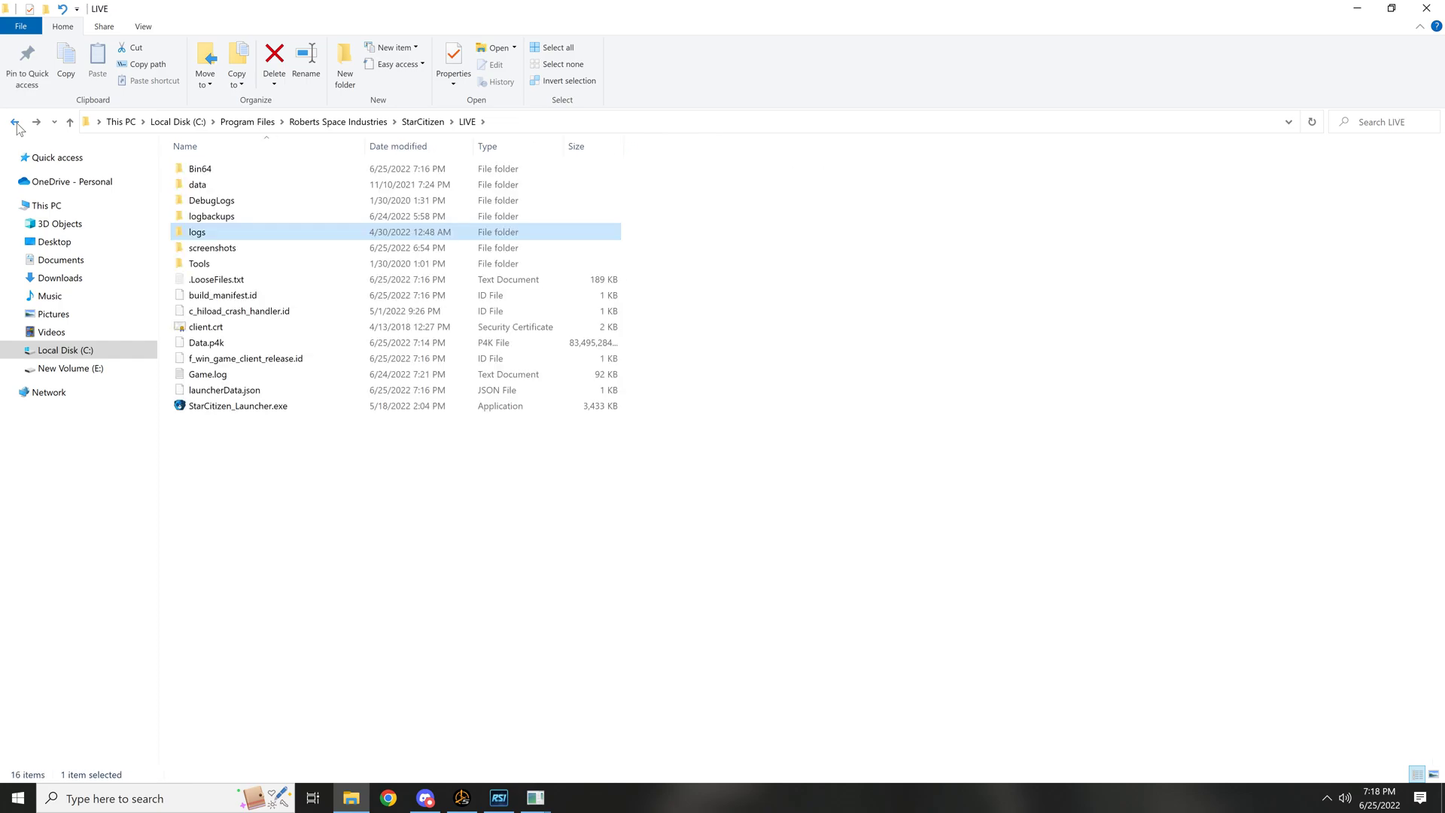
left_click(15, 123)
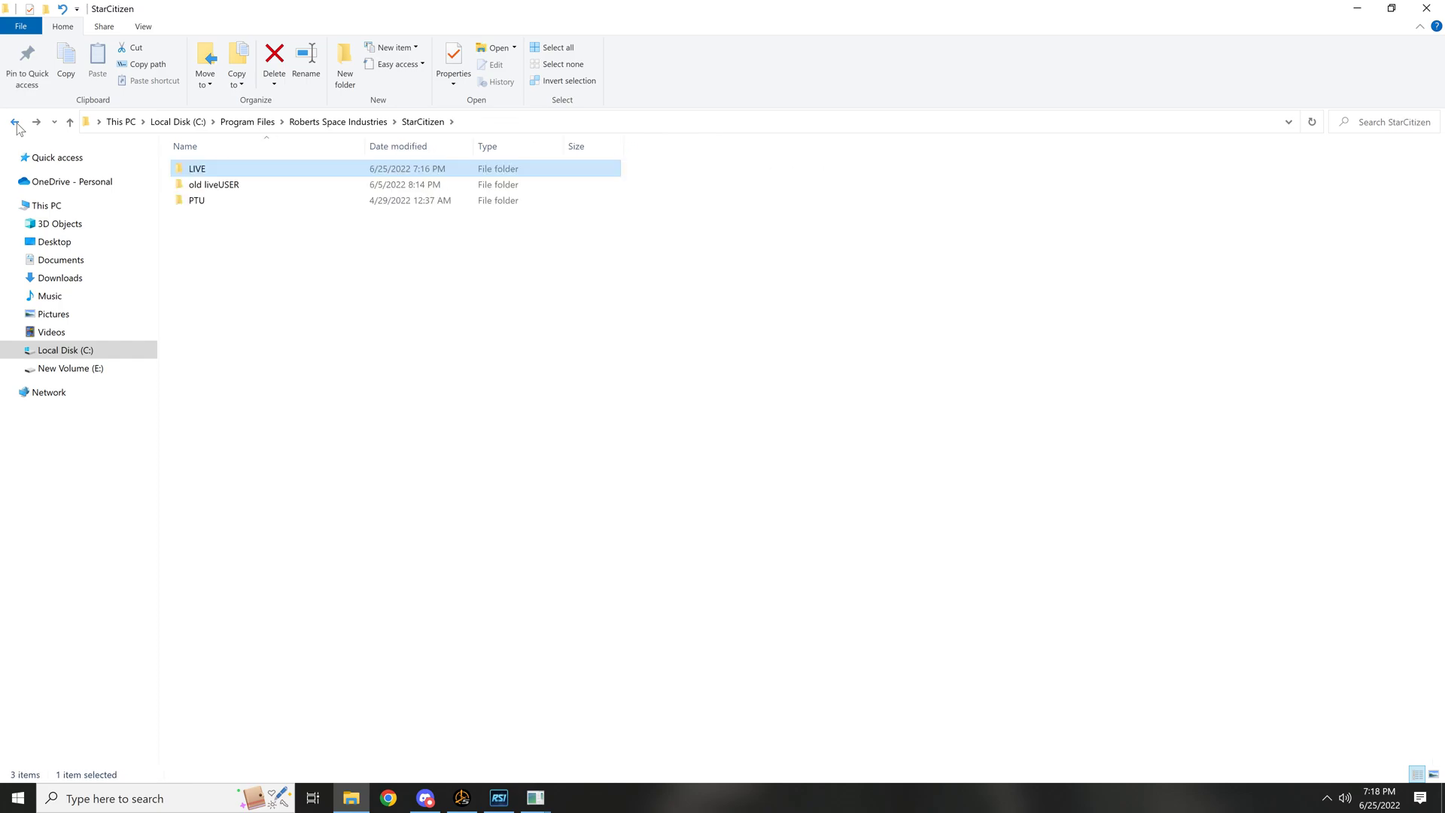
left_click(15, 123)
left_click(15, 123)
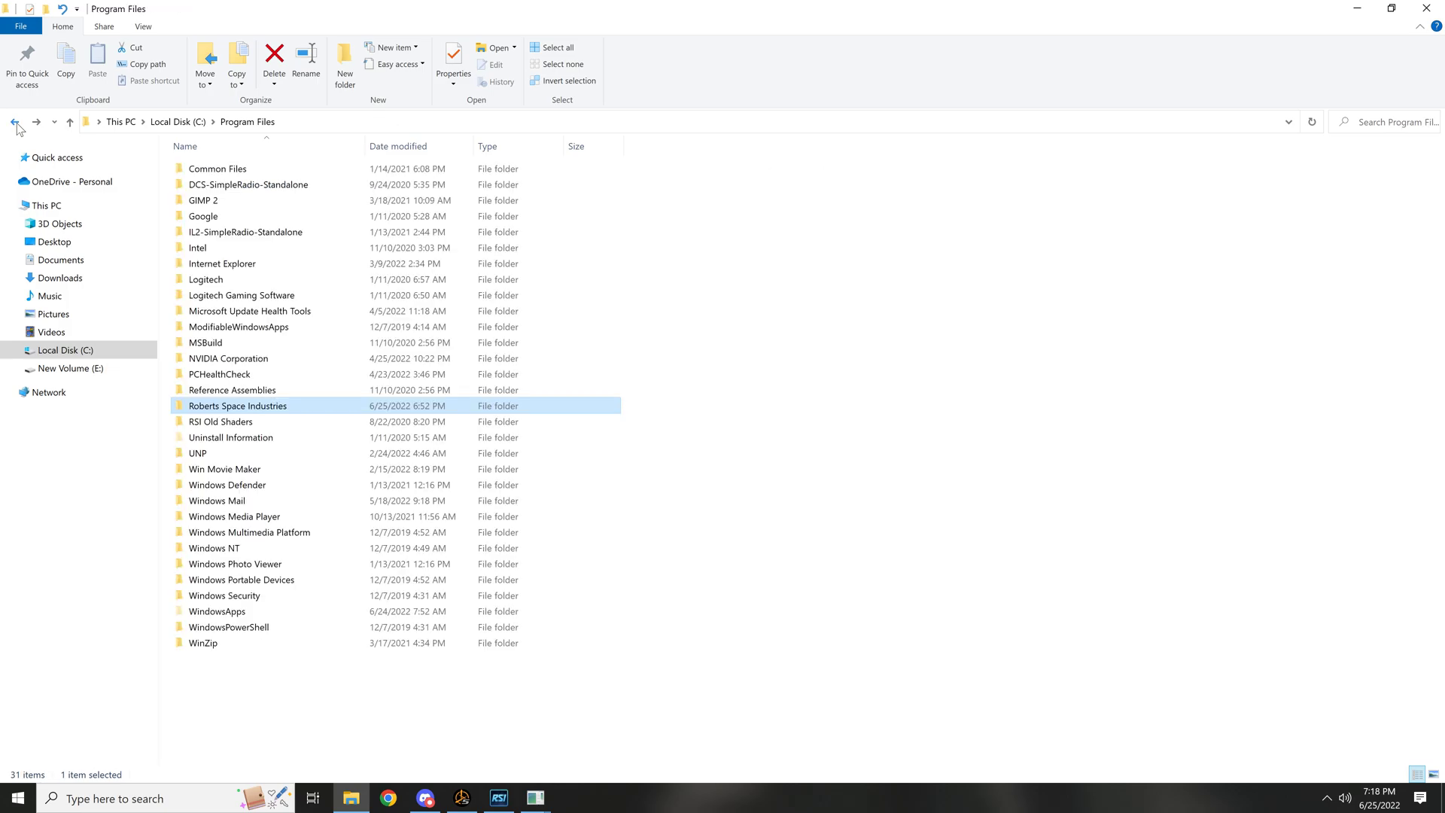
left_click(1364, 17)
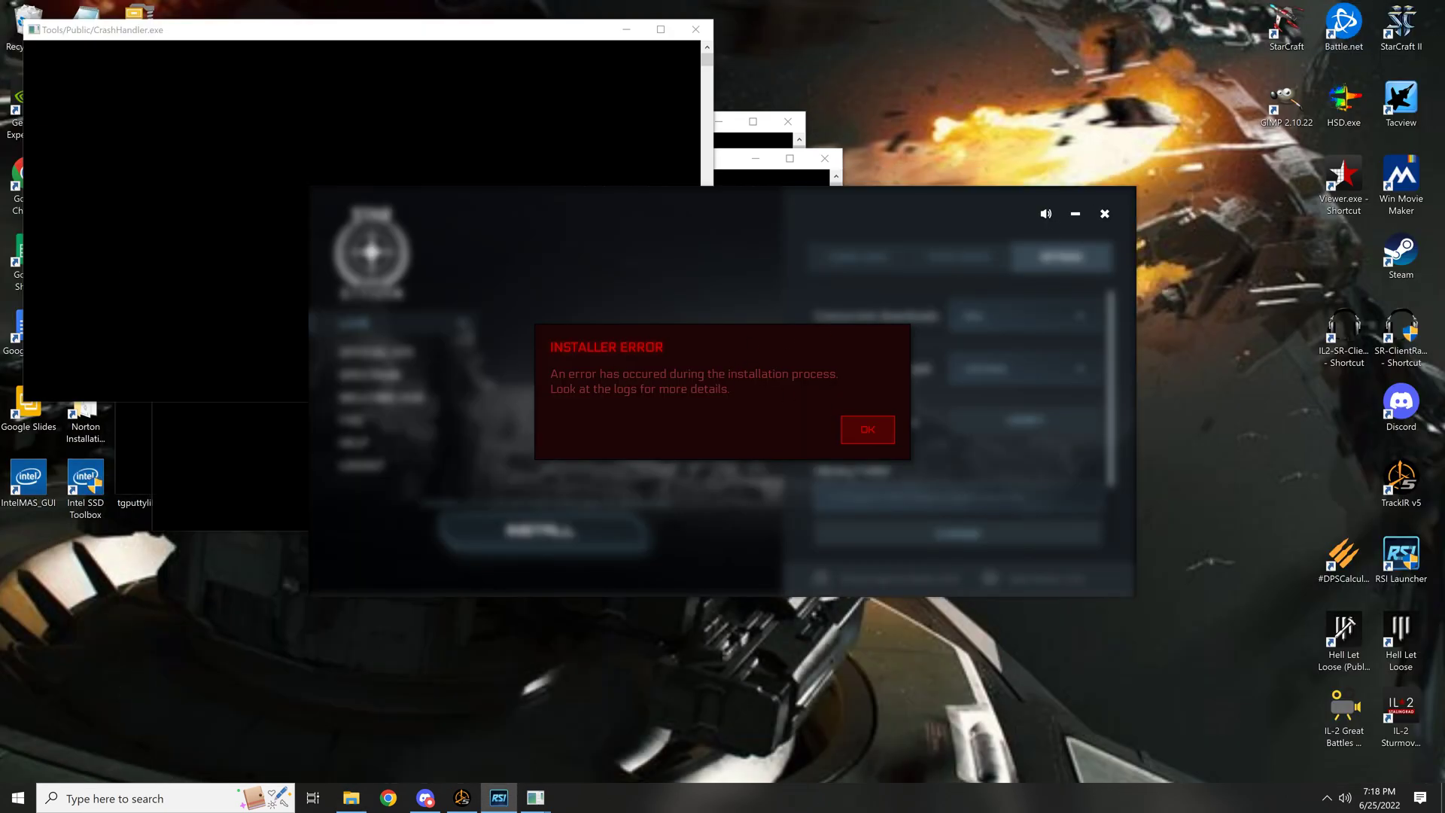
- Dismiss the launcher's installer error and submit a crash report with the description "fix your fucking game launcher"
left_click(867, 430)
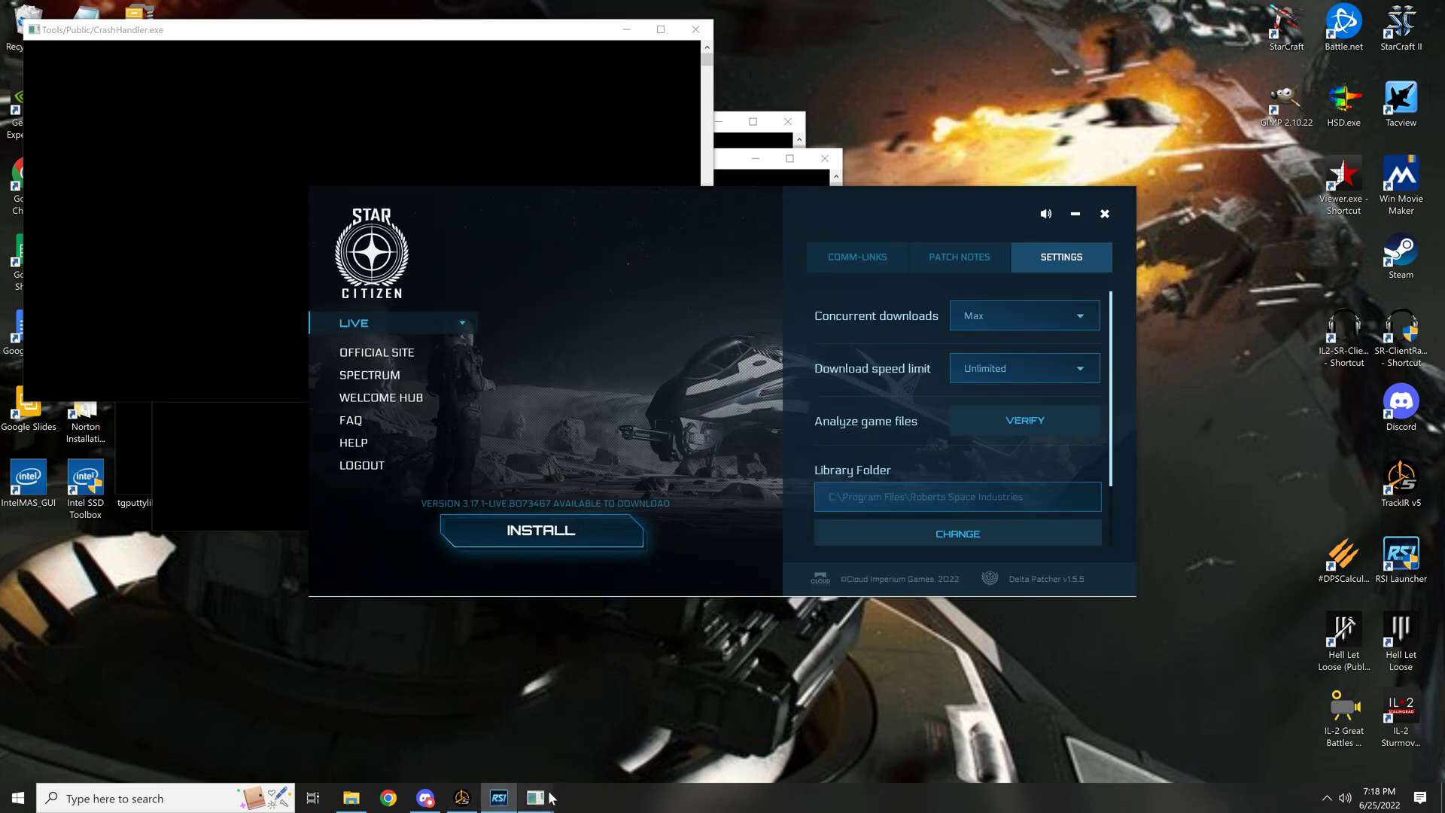
mouse_move(535, 797)
left_click(861, 758)
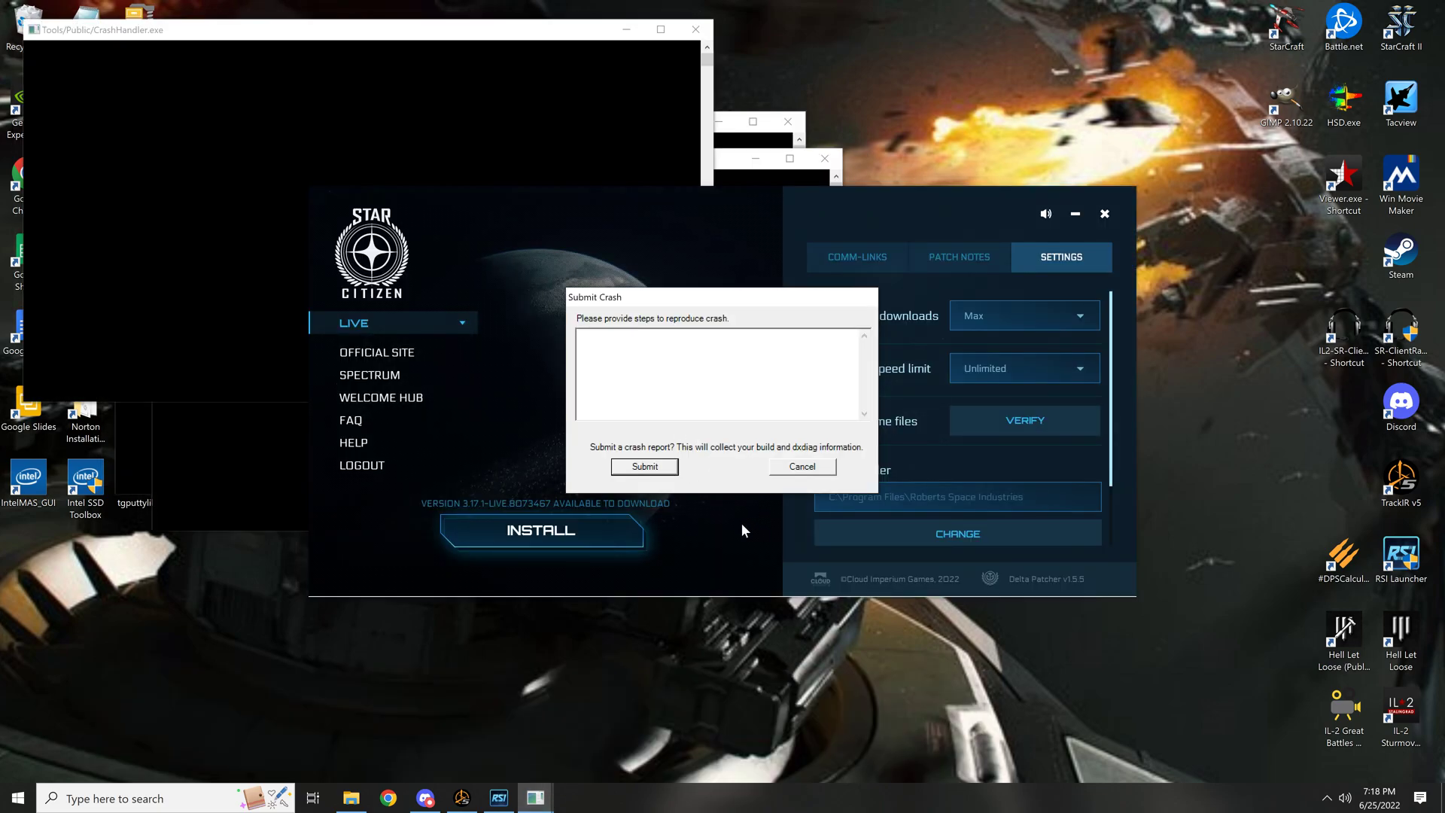
type("fix your fucking game launcher")
left_click(651, 467)
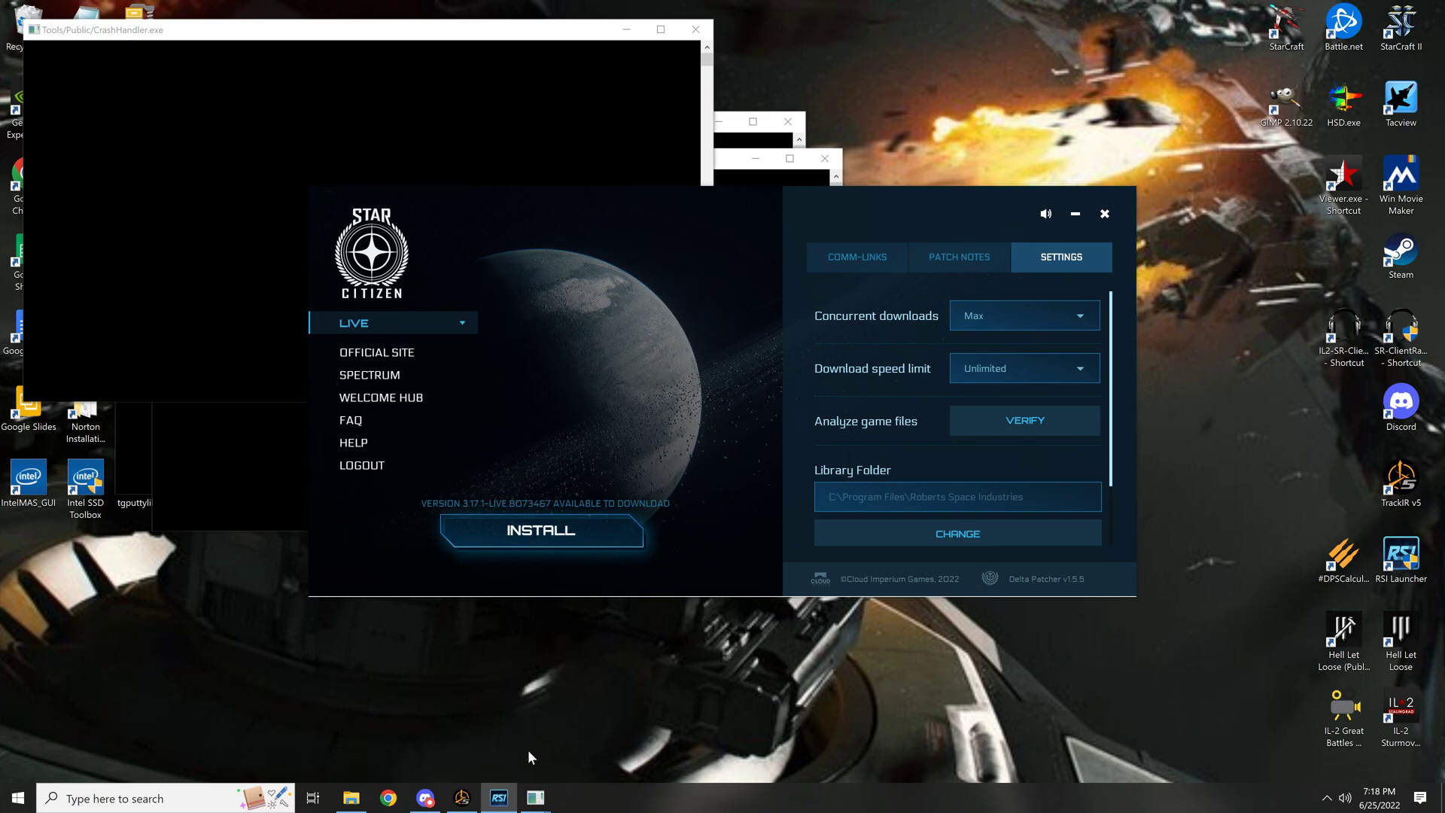
mouse_move(540, 800)
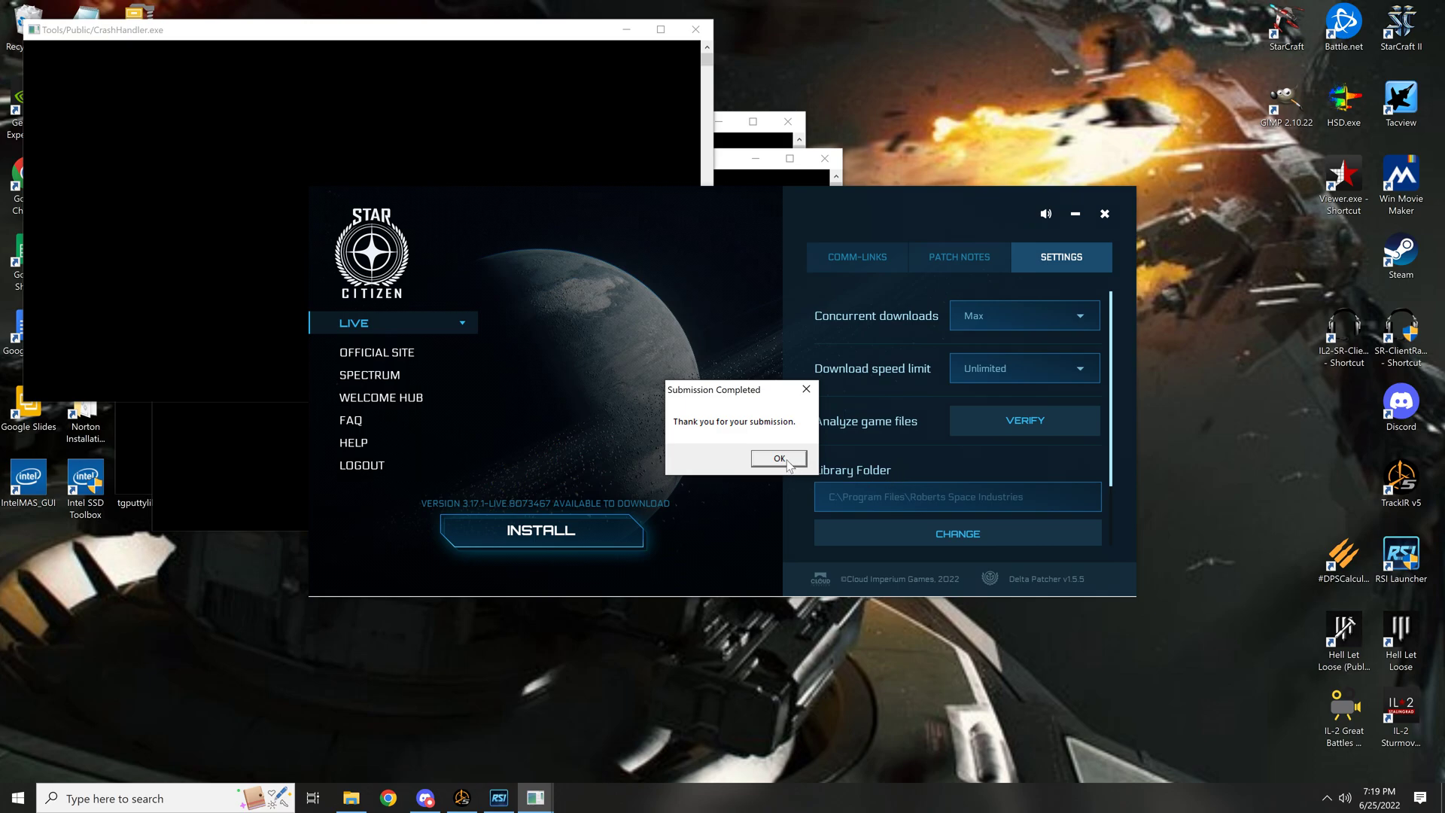
left_click(783, 459)
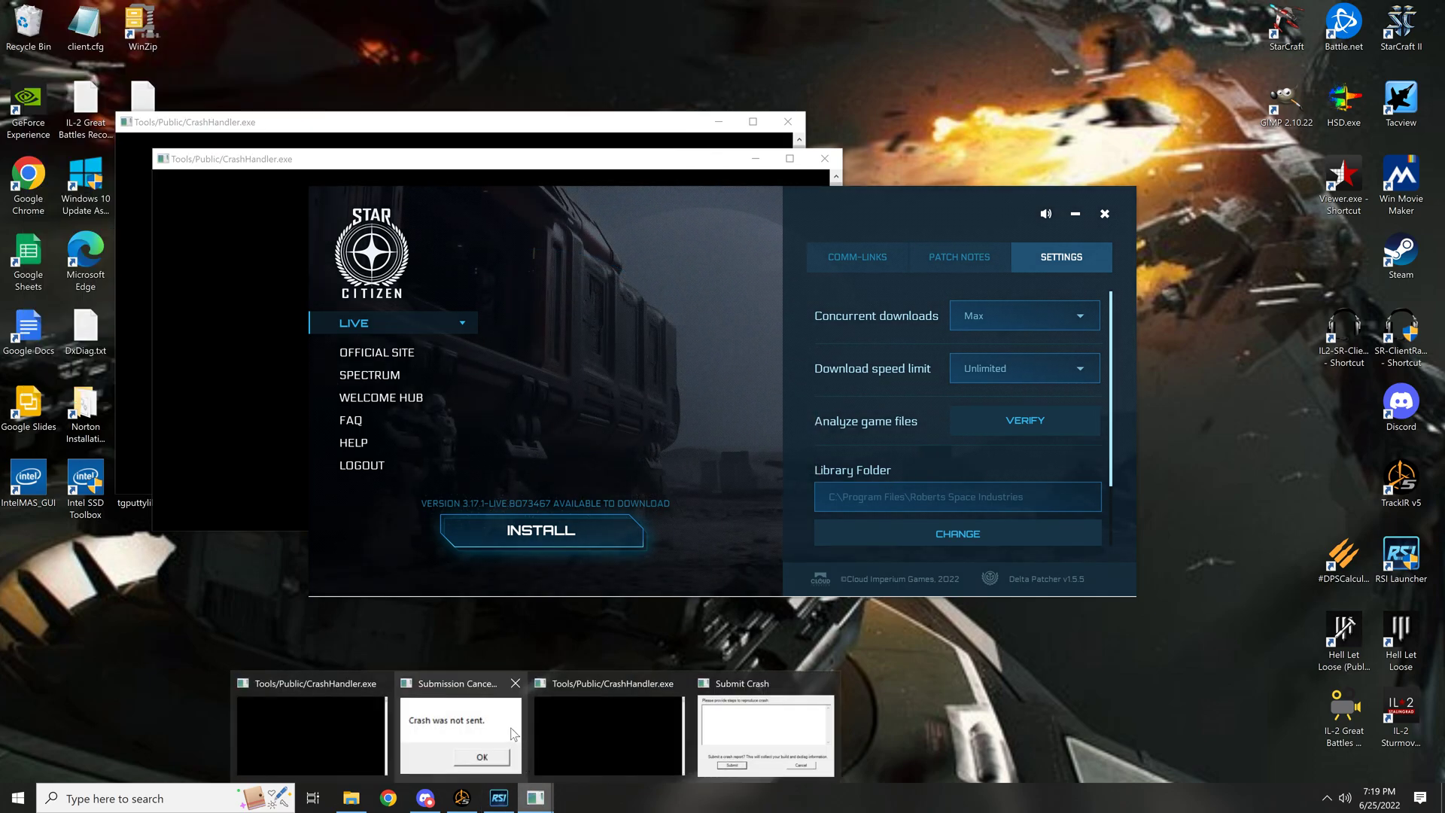
- Dismiss the cancelled-submission notice and submit the remaining crash report with the description "fix your fucking game launcher"
left_click(489, 723)
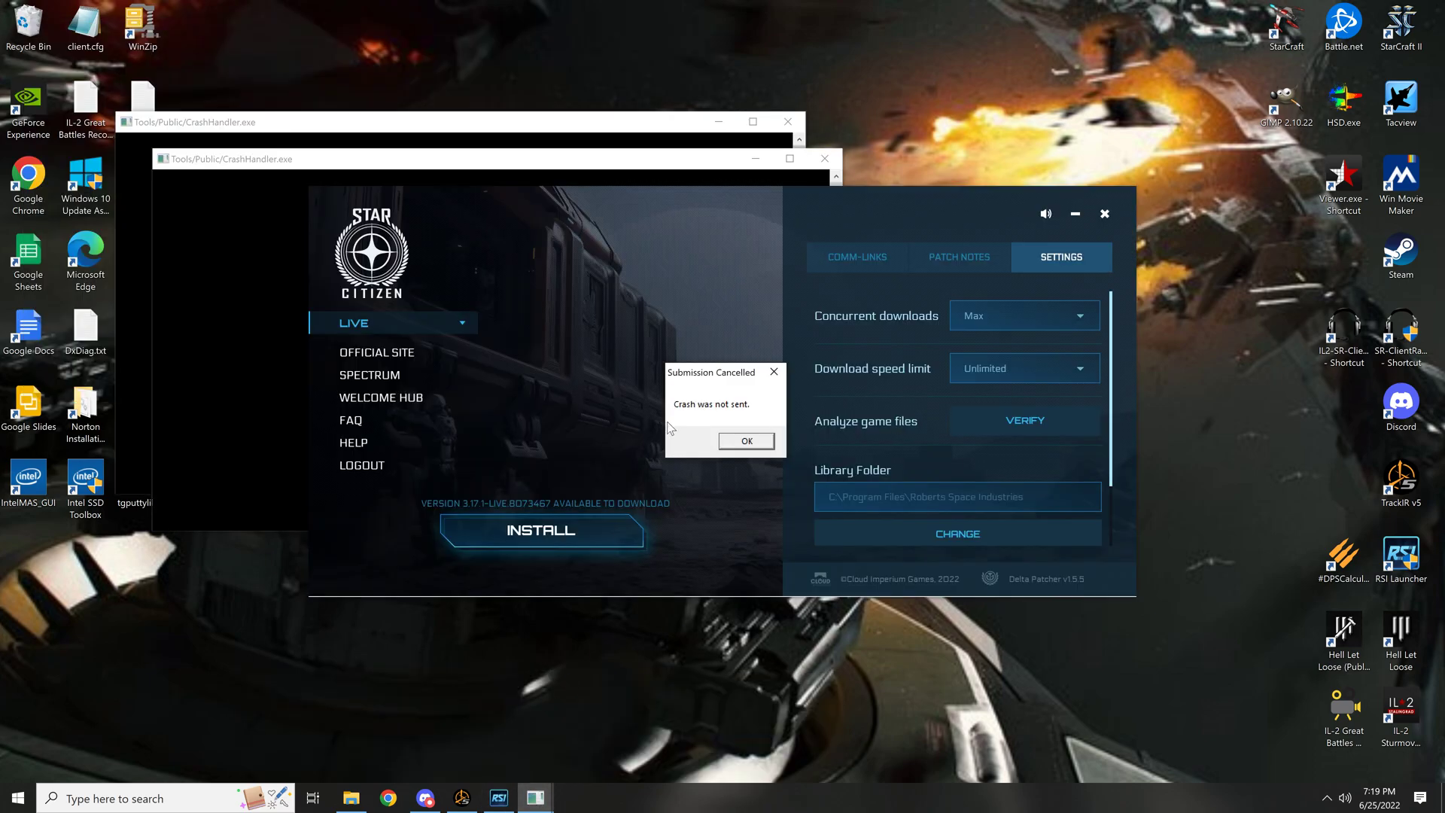
left_click(746, 441)
mouse_move(535, 796)
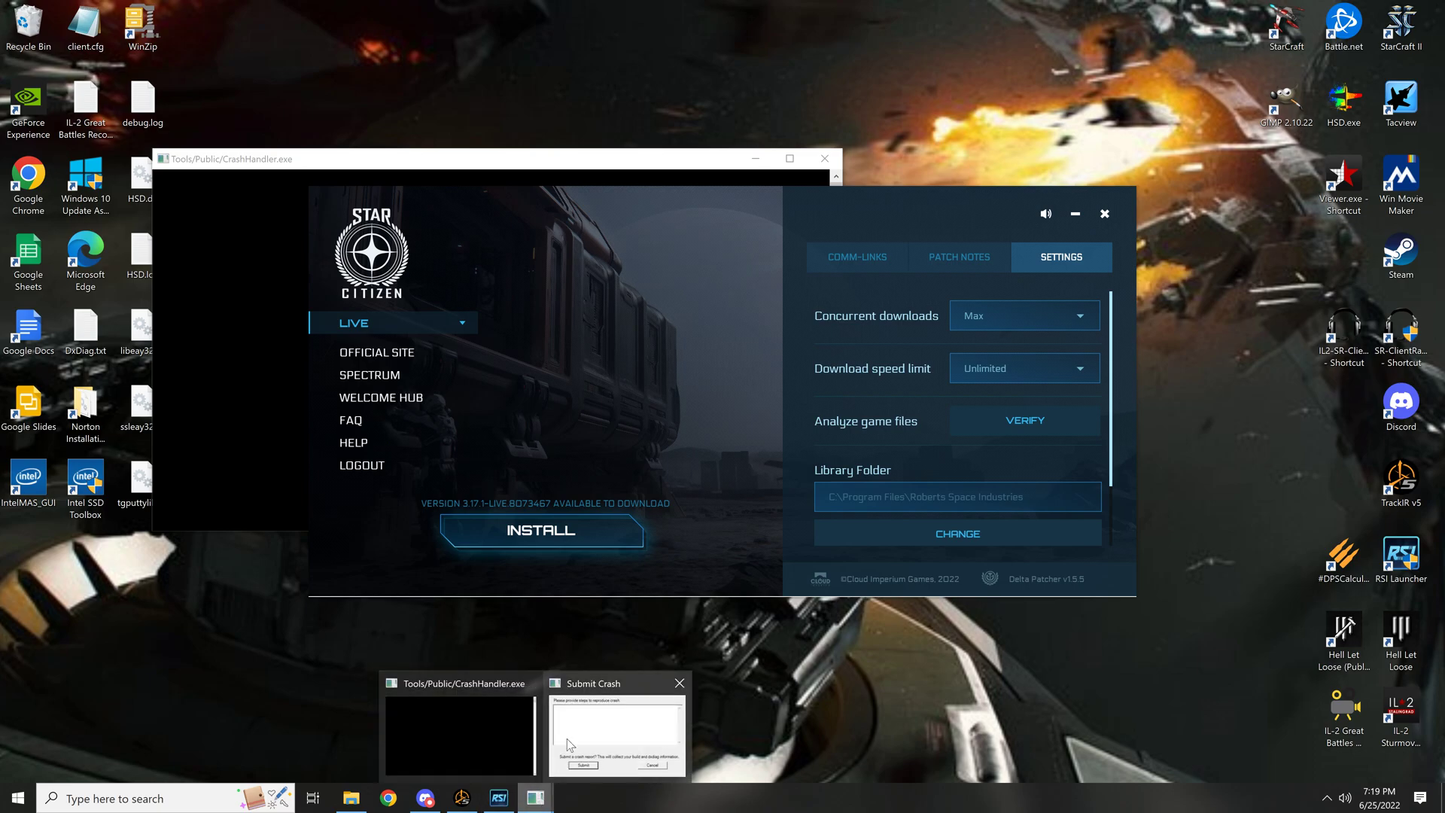
left_click(602, 712)
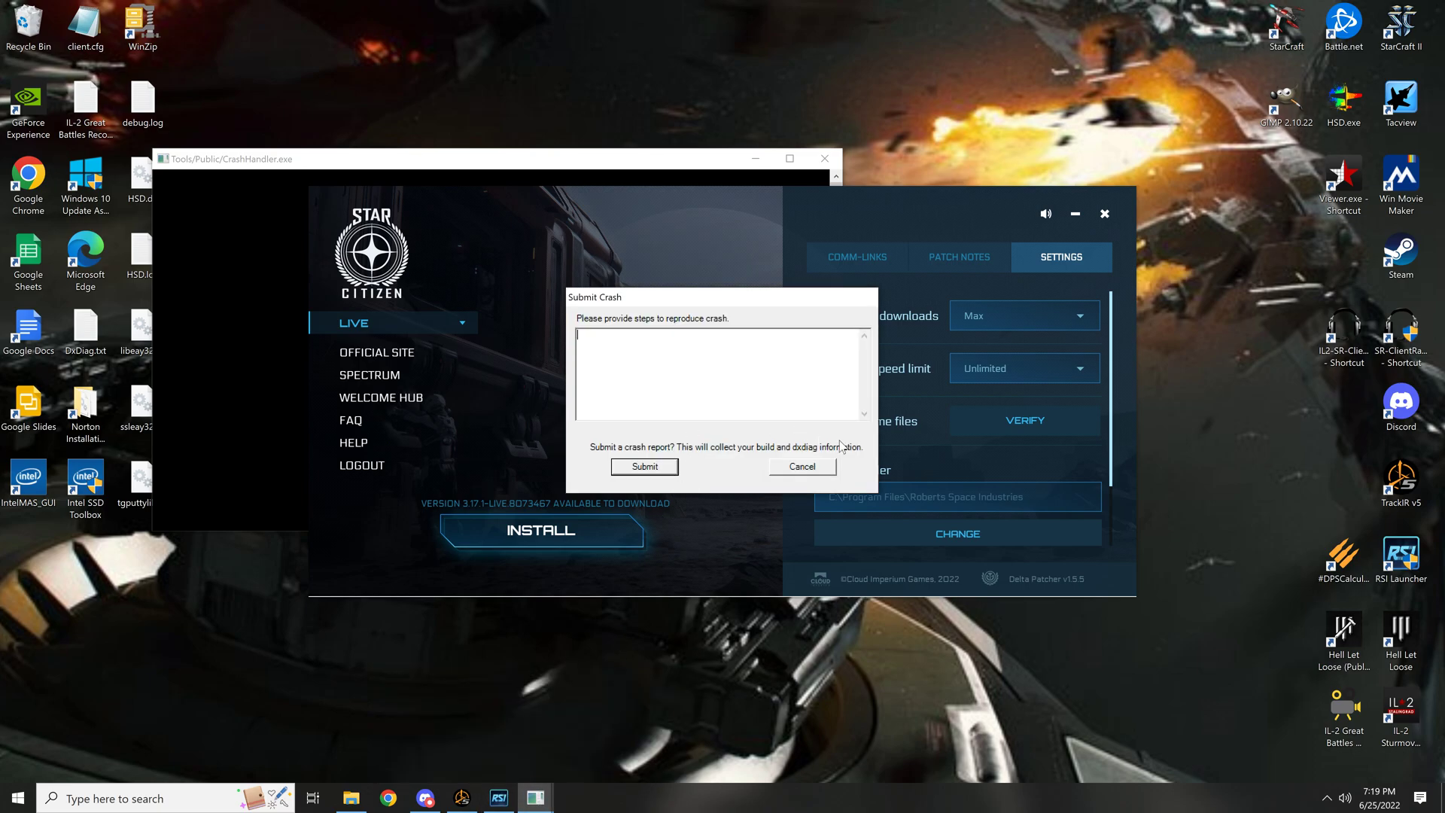
type("fu")
type("x you")
type("r fuc")
type("king game")
type(" launcher")
left_click(643, 466)
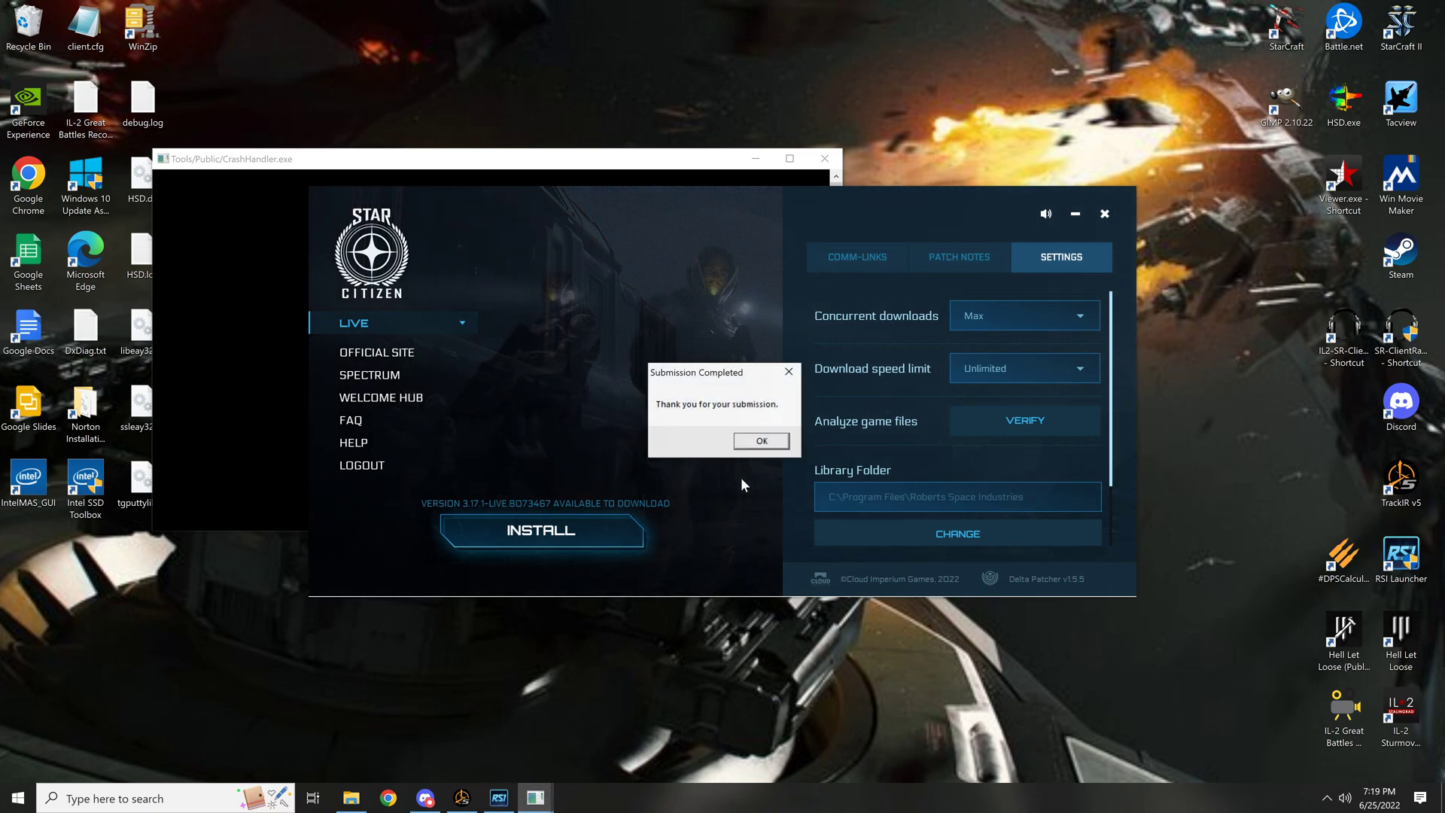
left_click(755, 441)
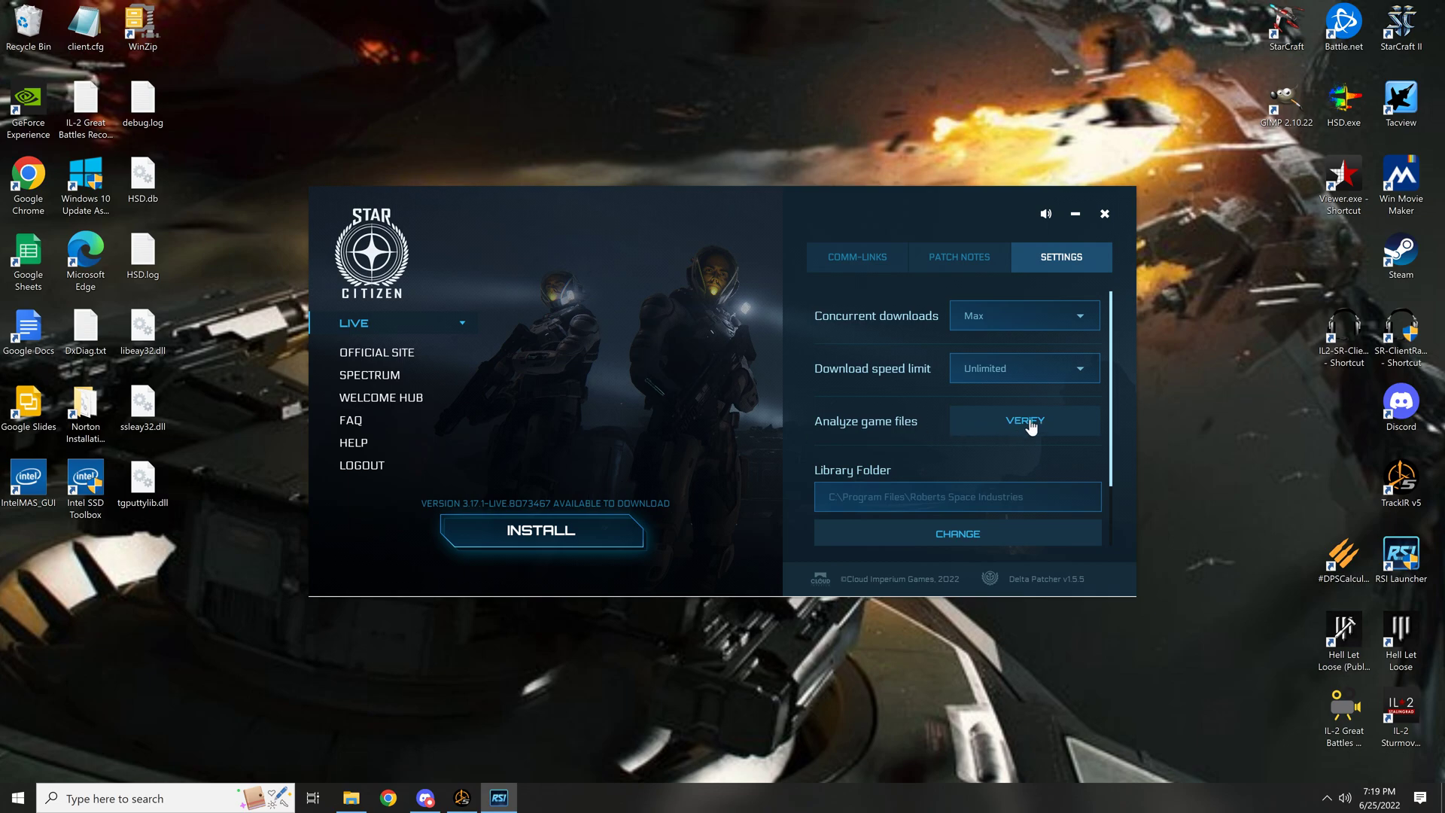
- Verify the game files in the launcher and install version 3.17.1-LIVE.8073467
left_click(1017, 426)
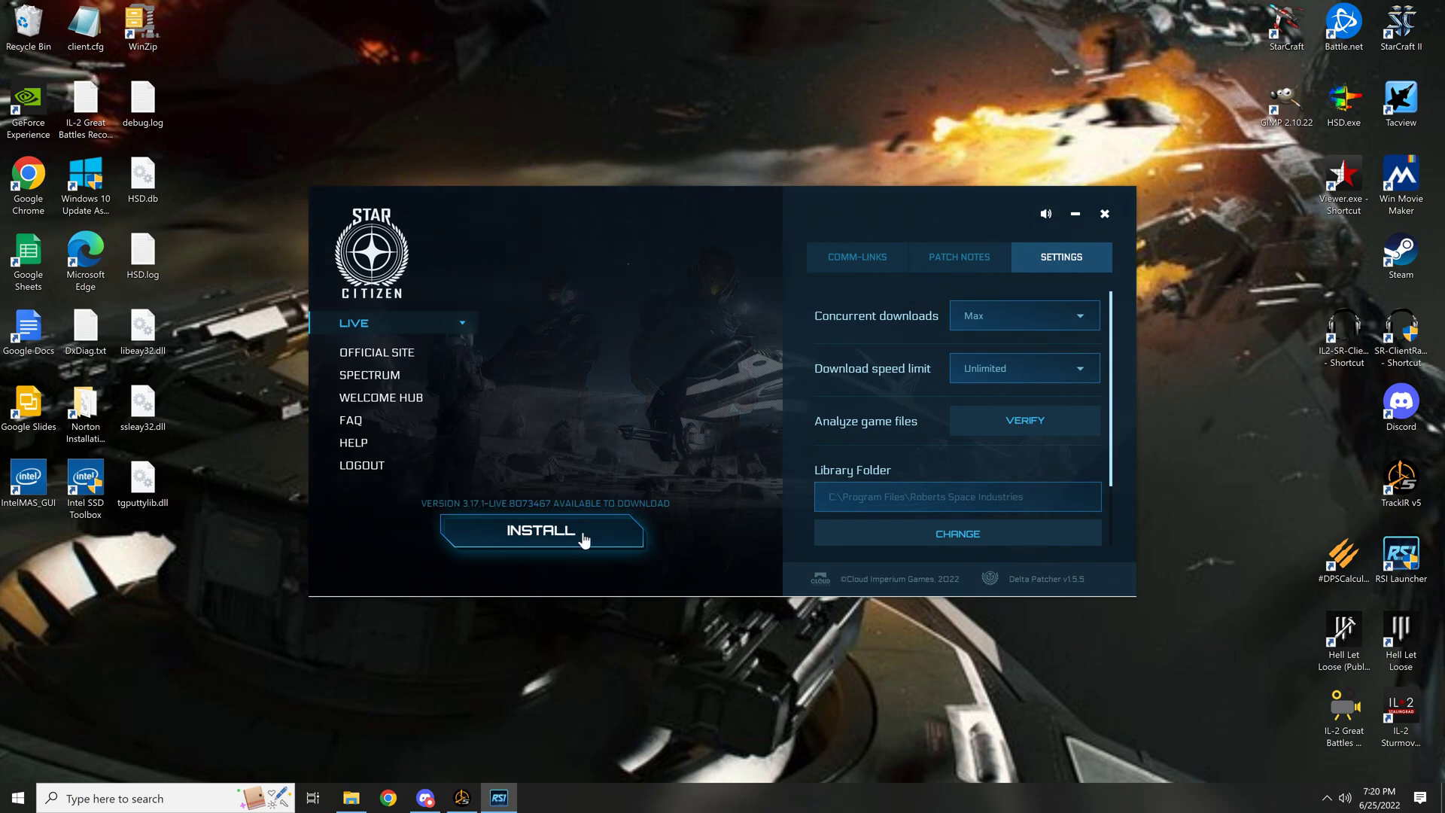
left_click(584, 534)
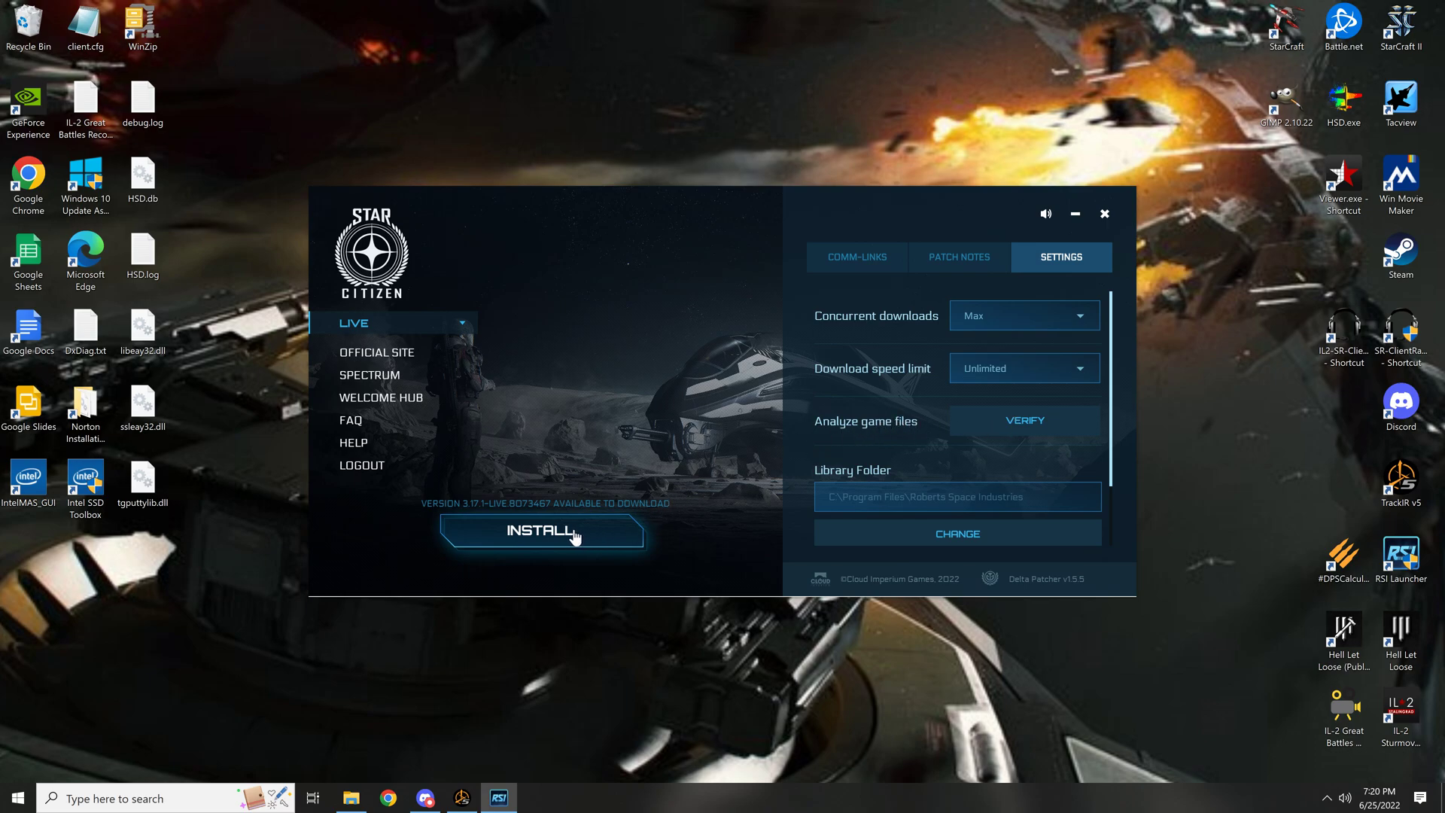
left_click(618, 529)
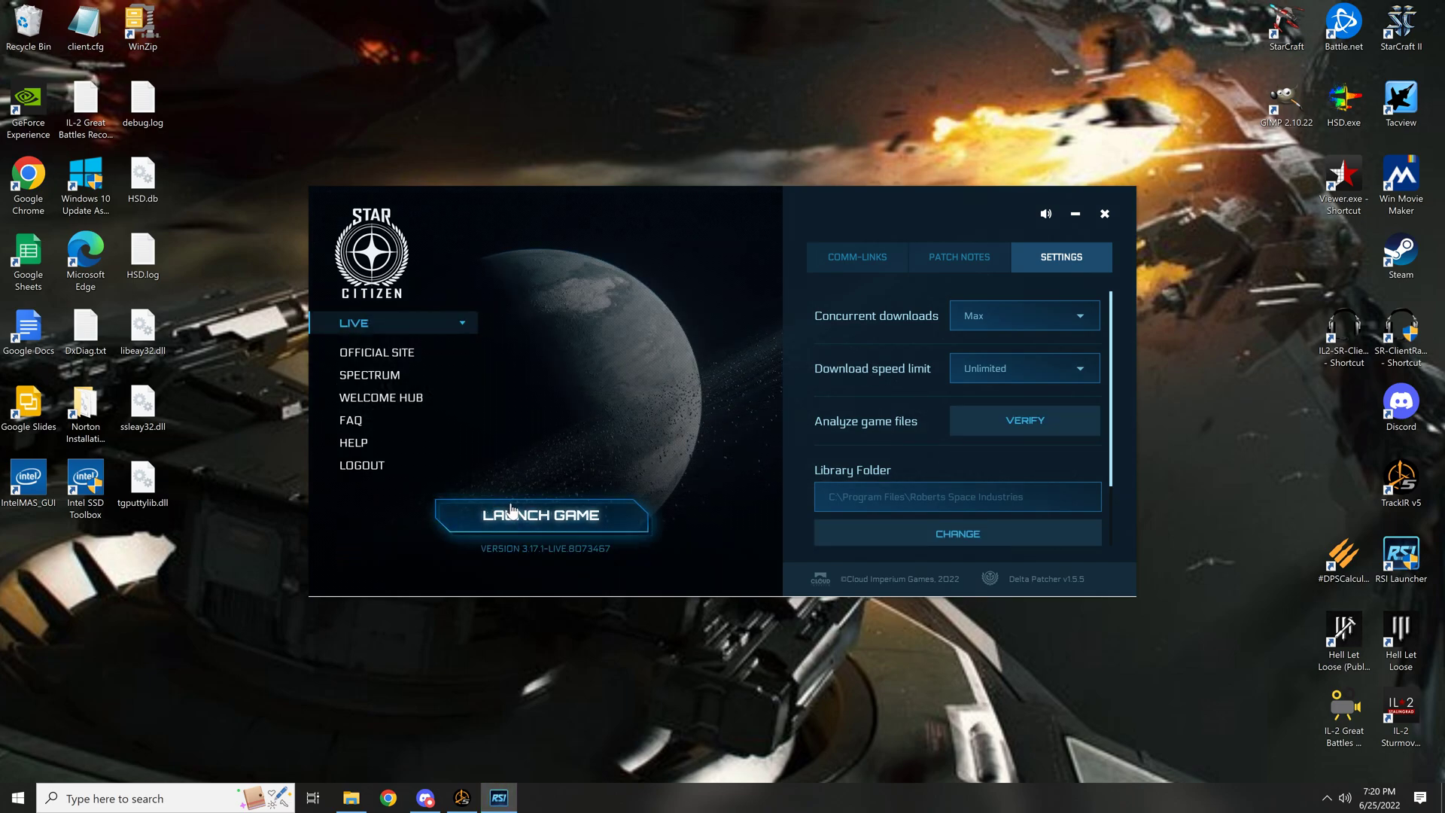
- Launch the game, acknowledging the pre-release testing terms, and dismiss the corrupted CDR entry error
left_click(539, 519)
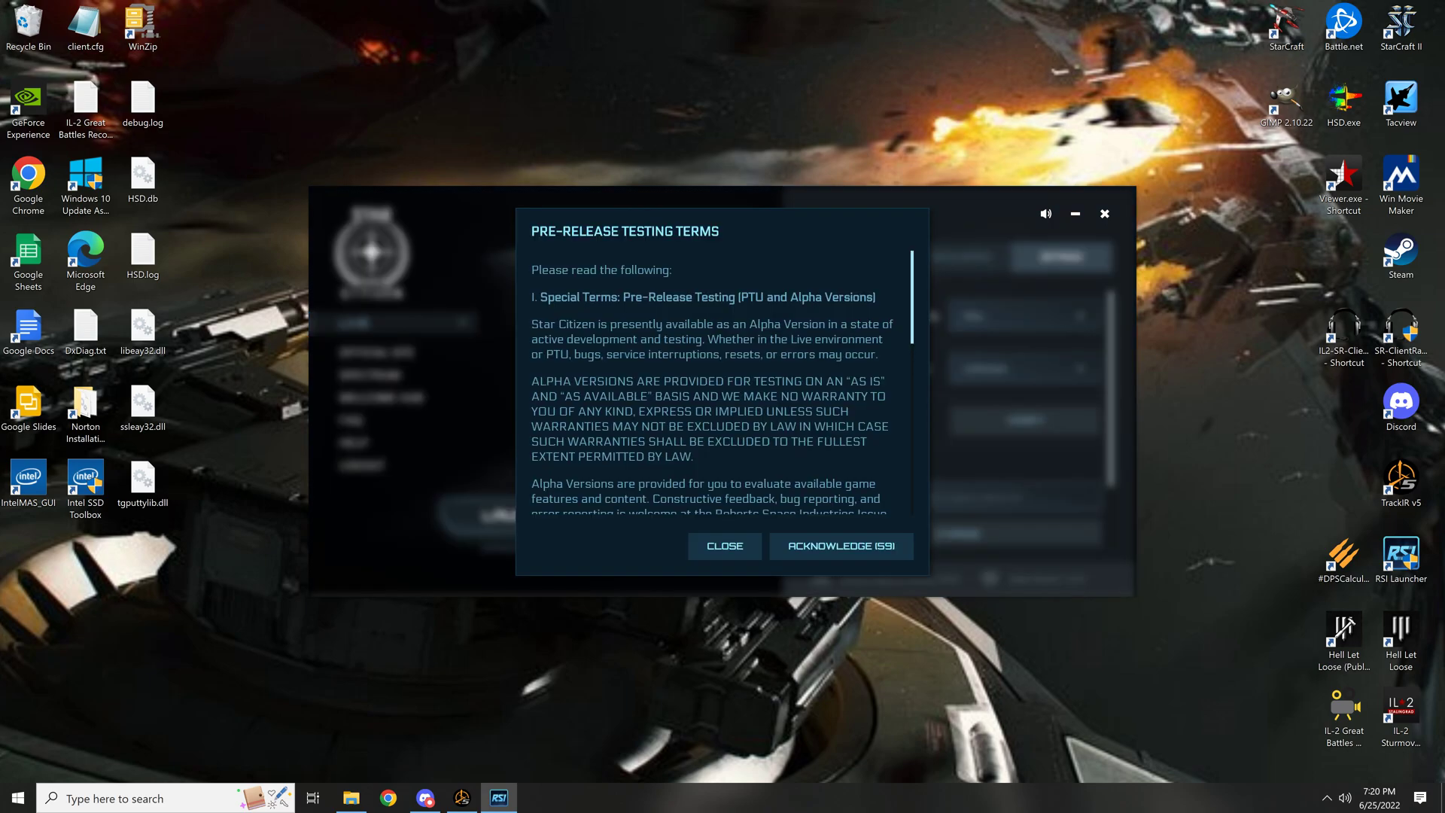
scroll(806, 485, "down", 10)
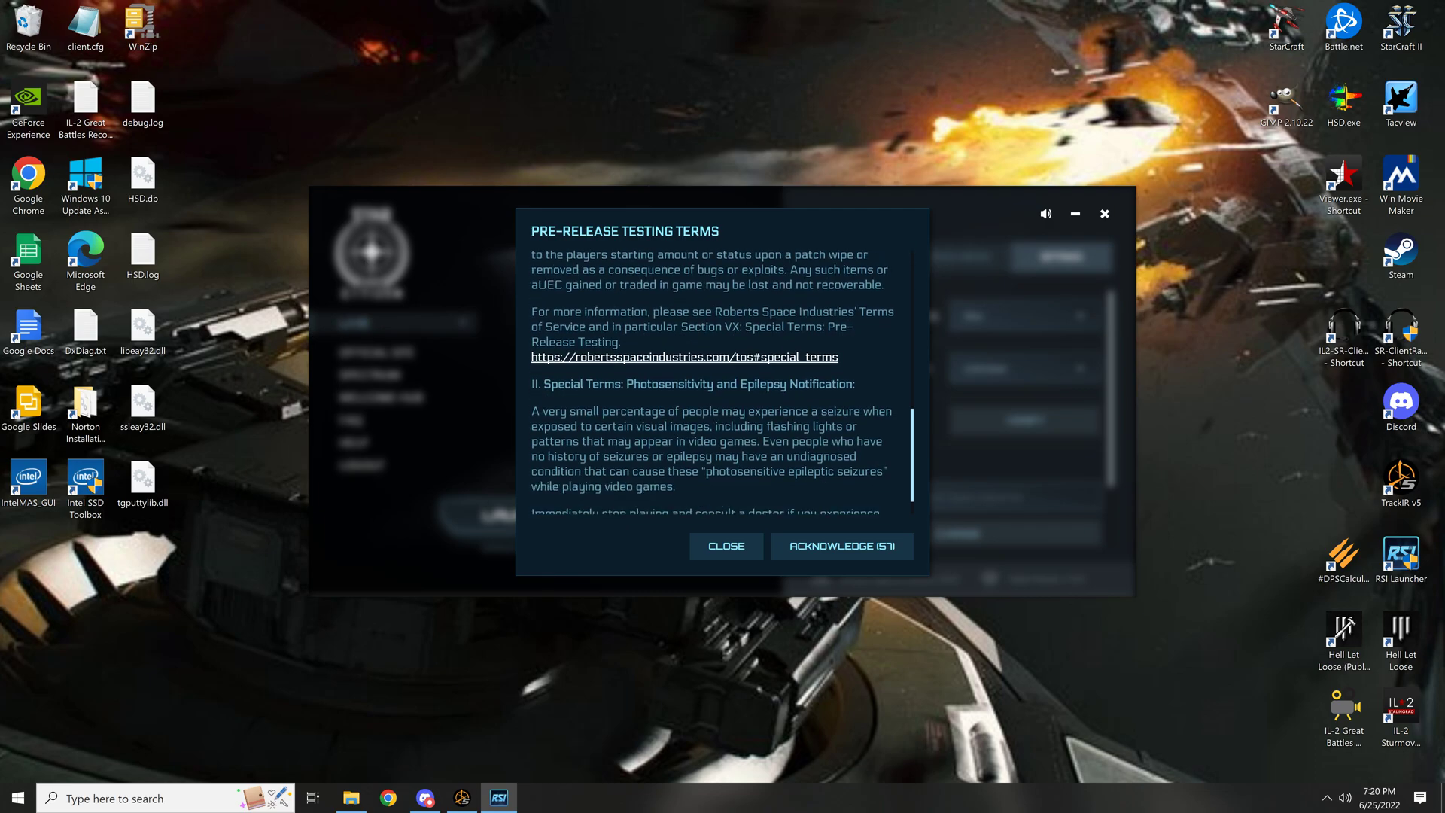
left_click(832, 558)
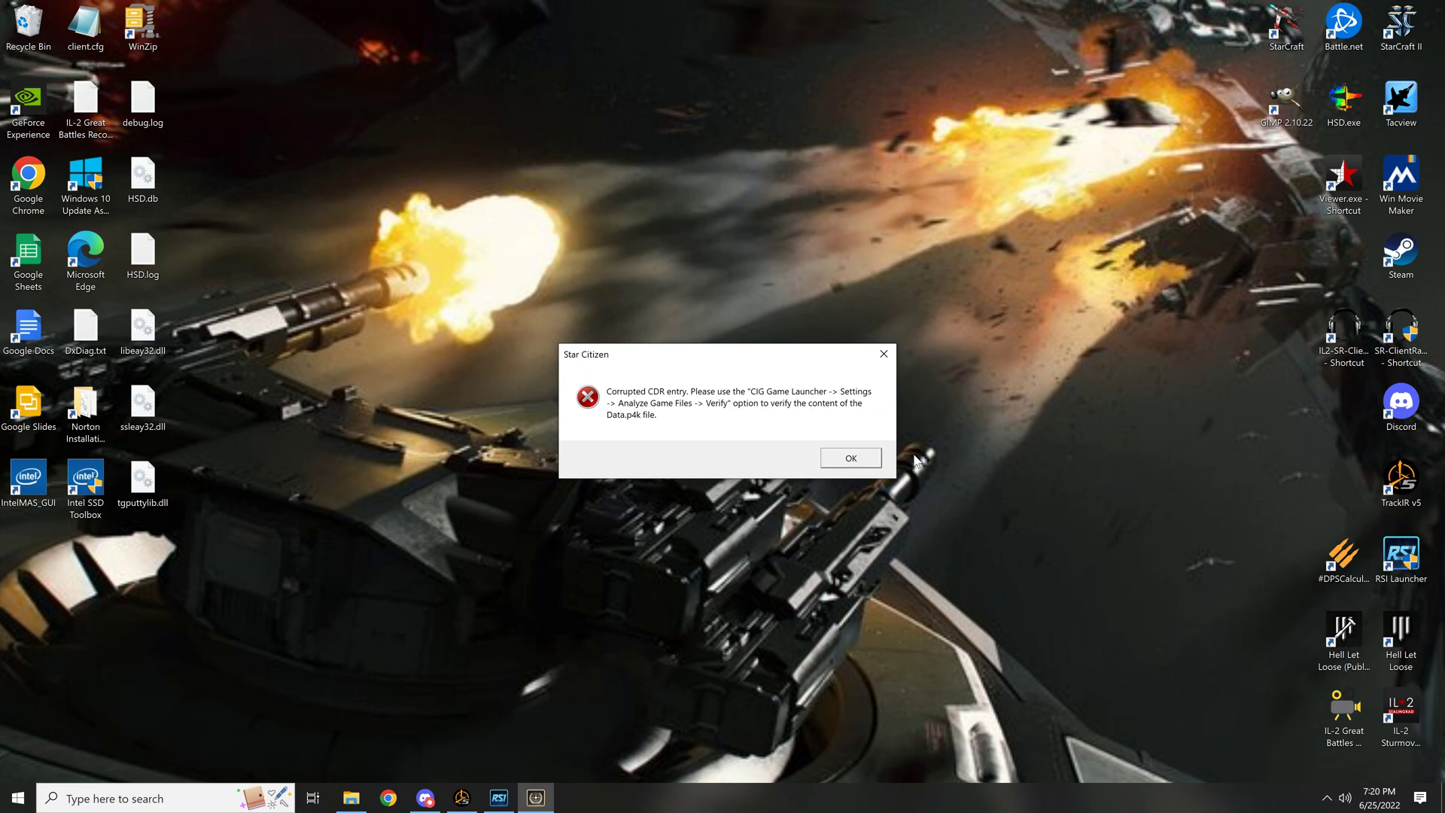
left_click(851, 458)
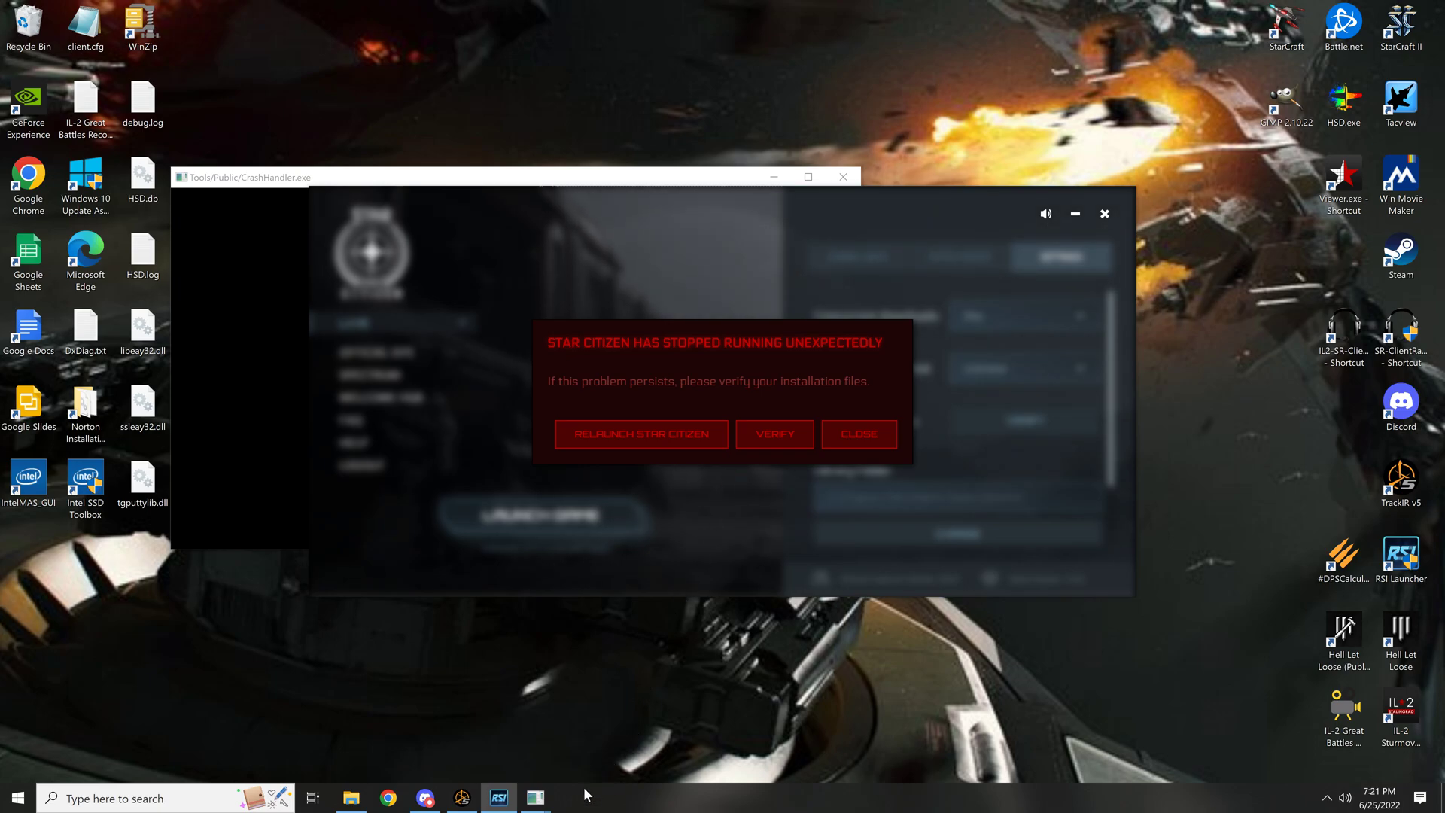
- Submit a crash report with the description "fix your fucking launcher" and close the launcher's unexpected-stop notice
mouse_move(541, 803)
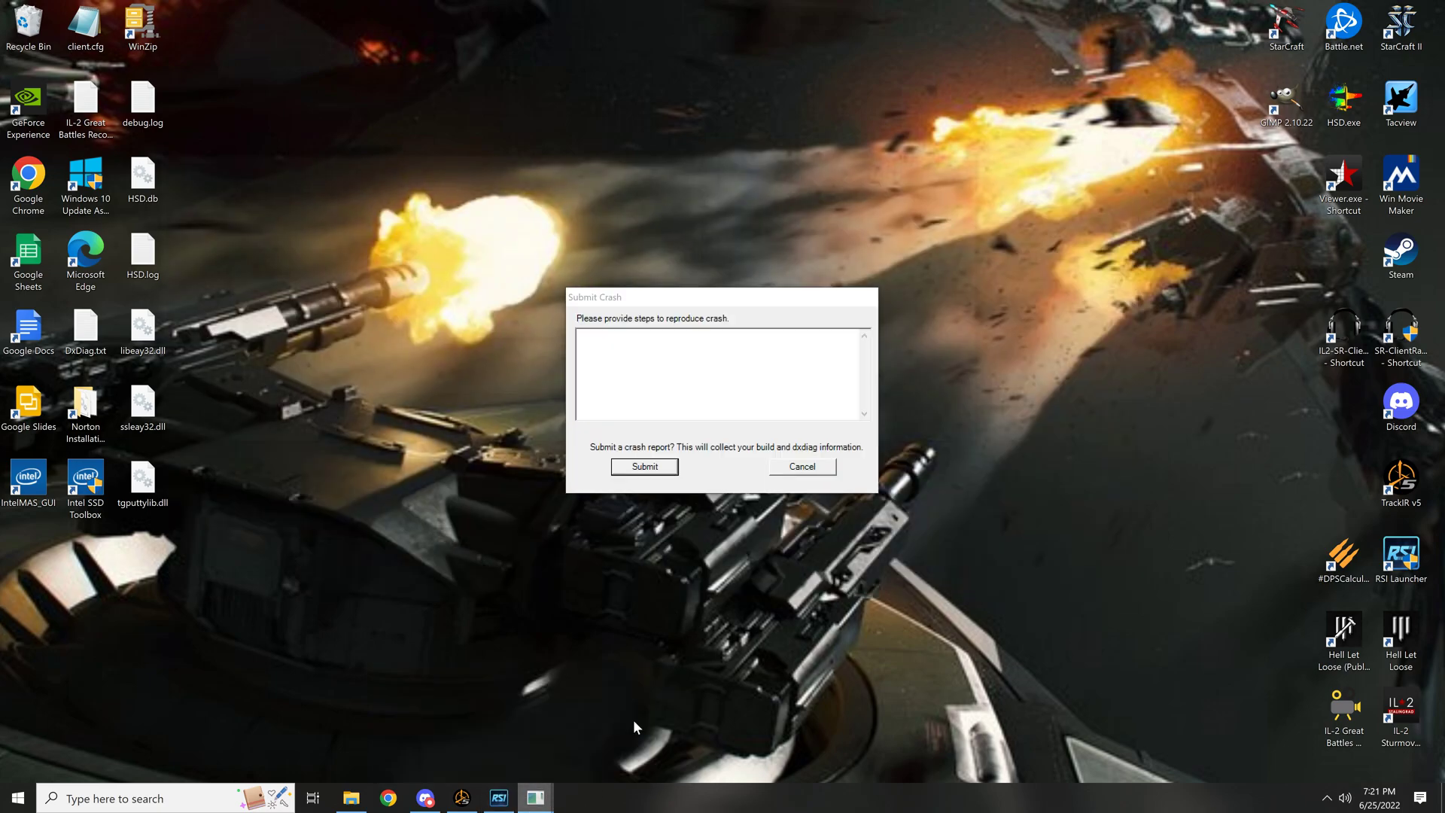
left_click(638, 728)
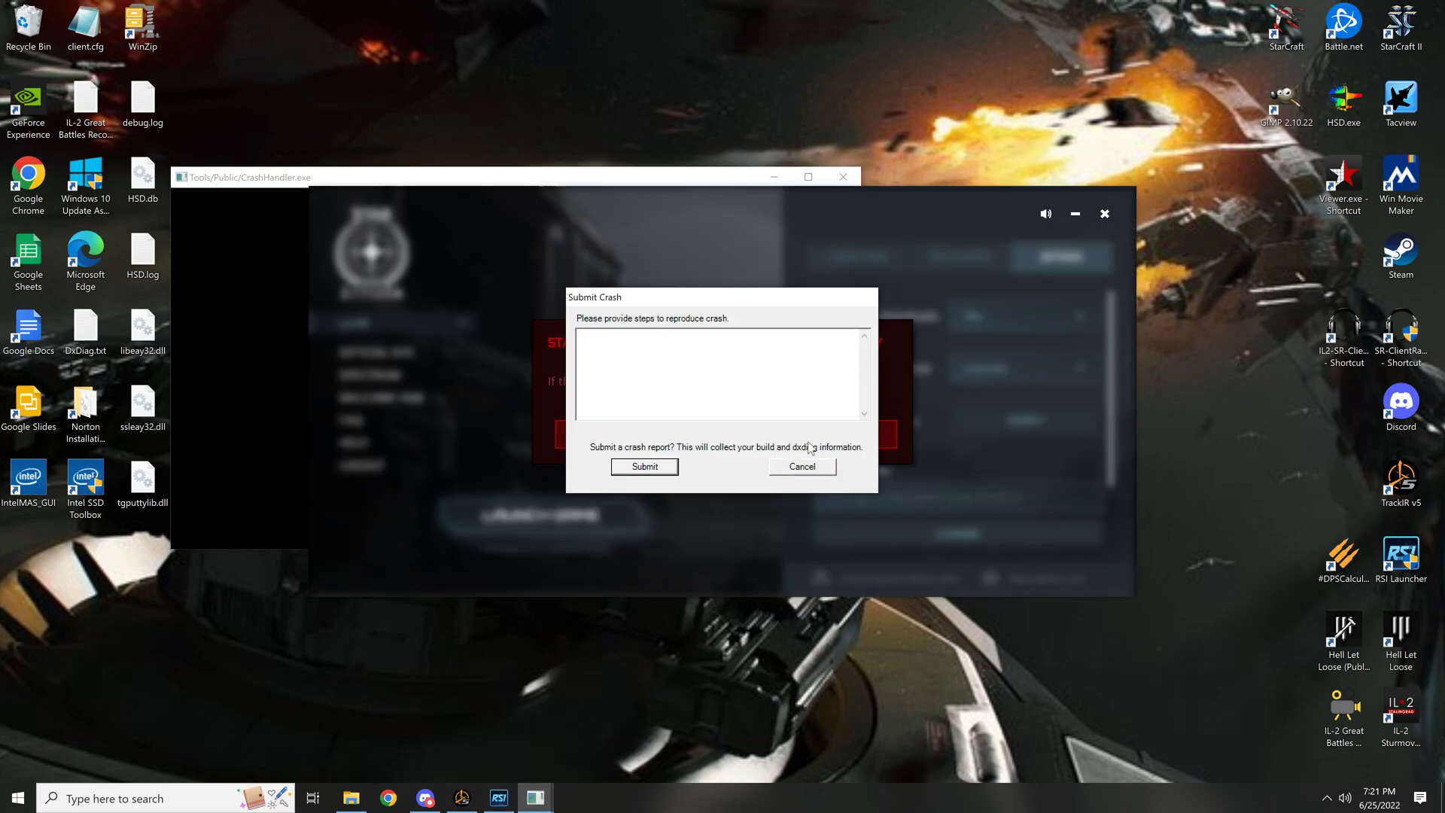
type("fix your fucking launcher")
left_click(664, 469)
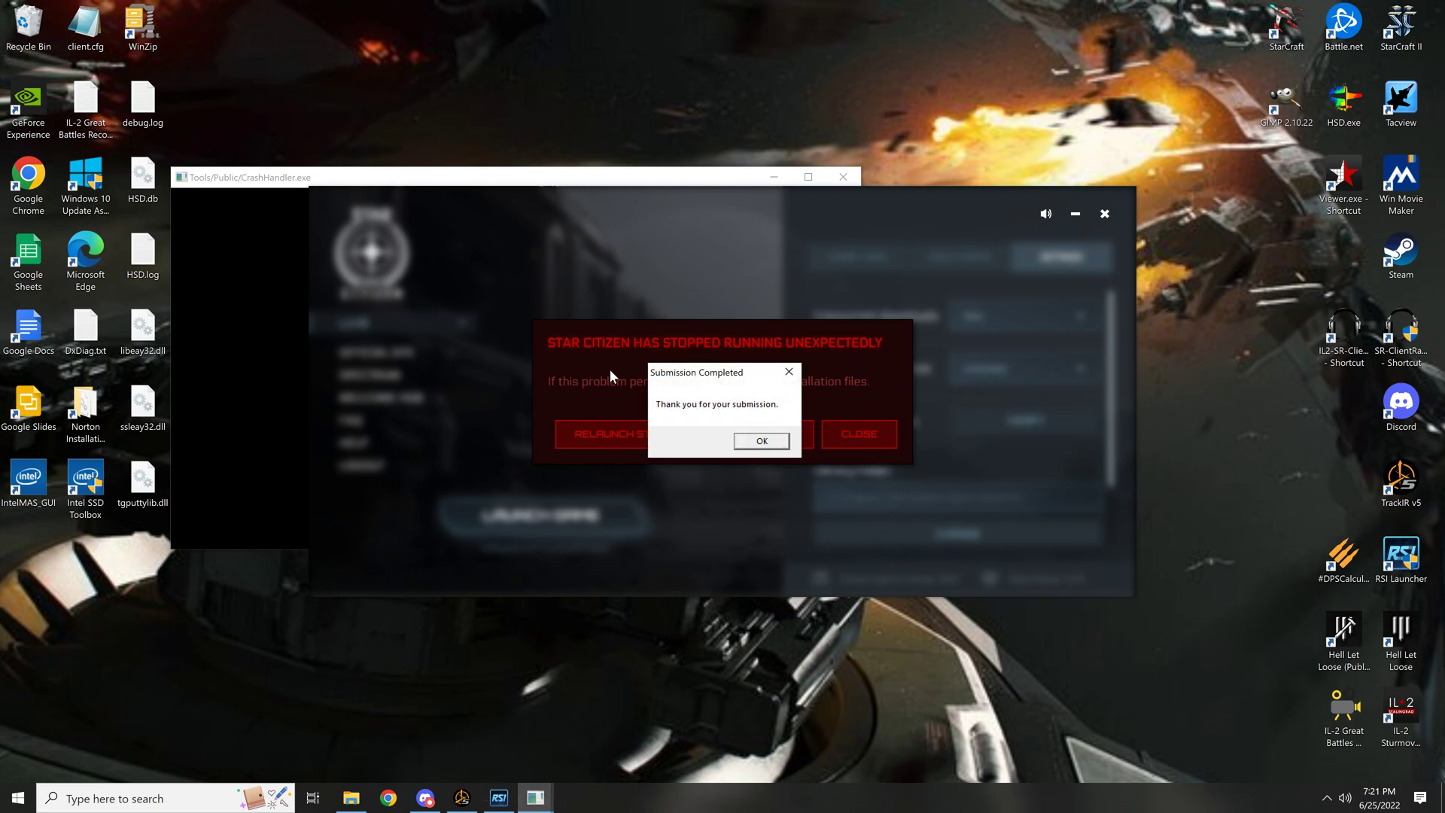
left_click(762, 441)
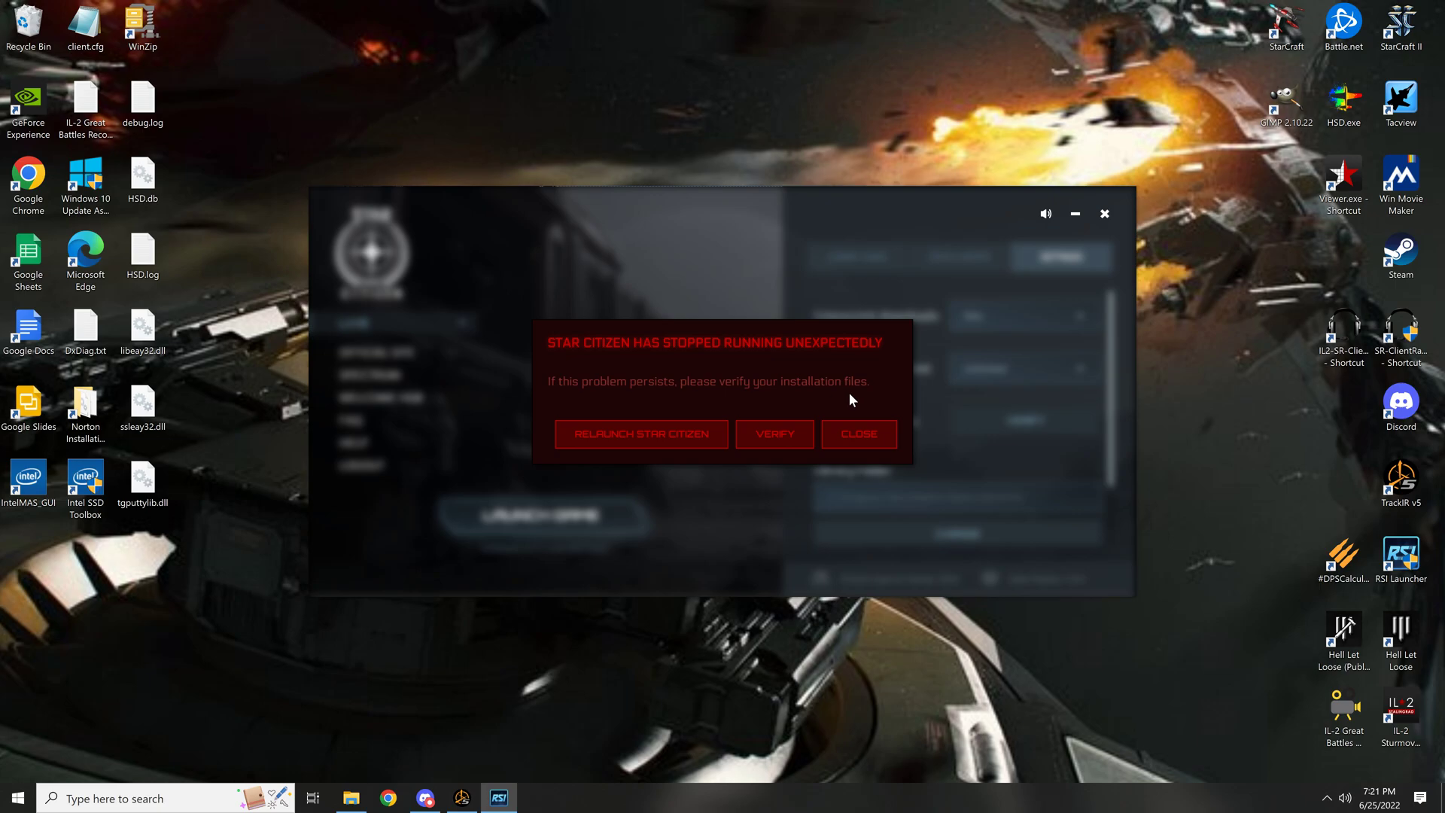
left_click(857, 438)
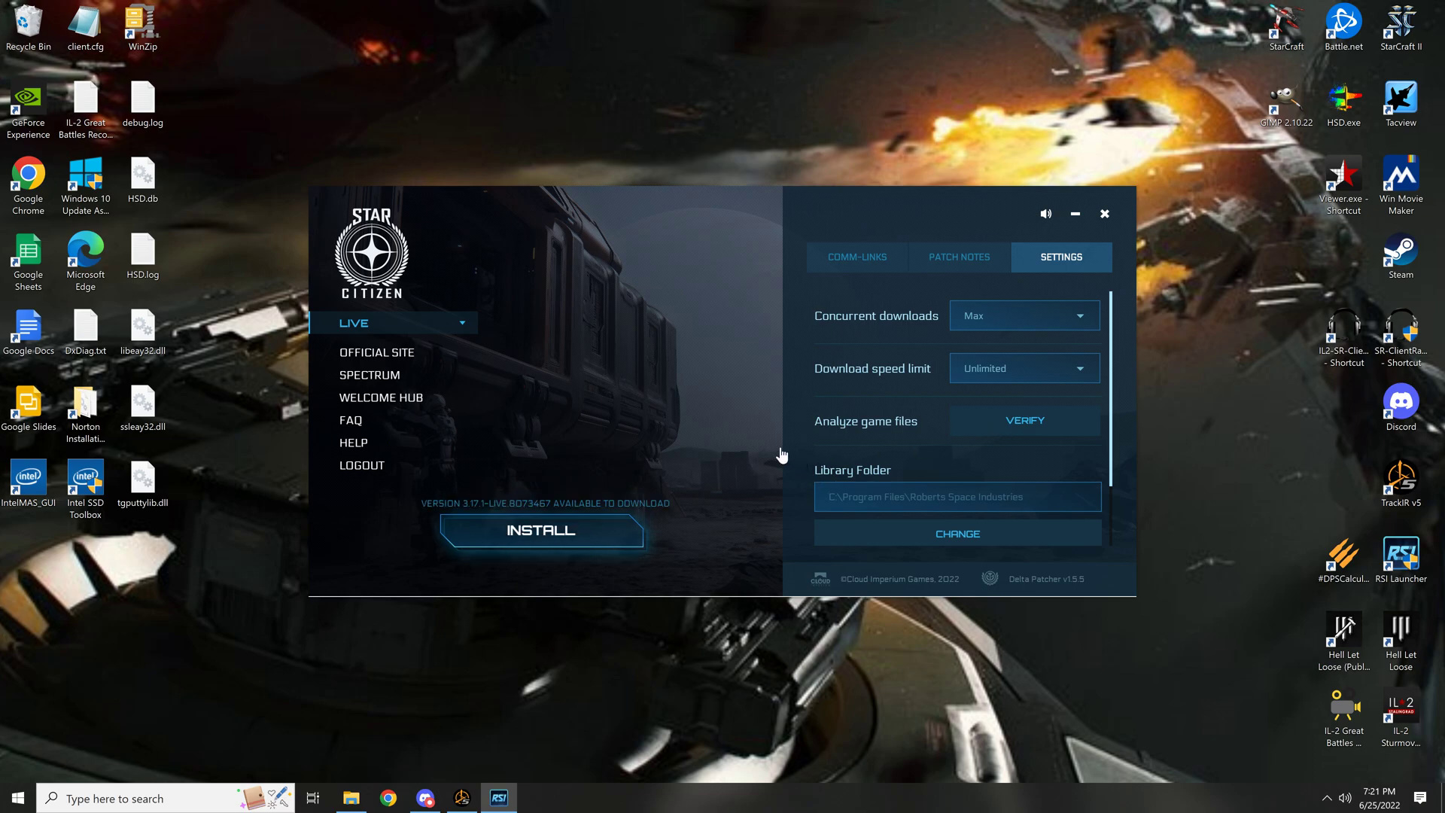
- Install the available LIVE version again, relaunch the game with the testing terms acknowledged, and dismiss its error
left_click(532, 525)
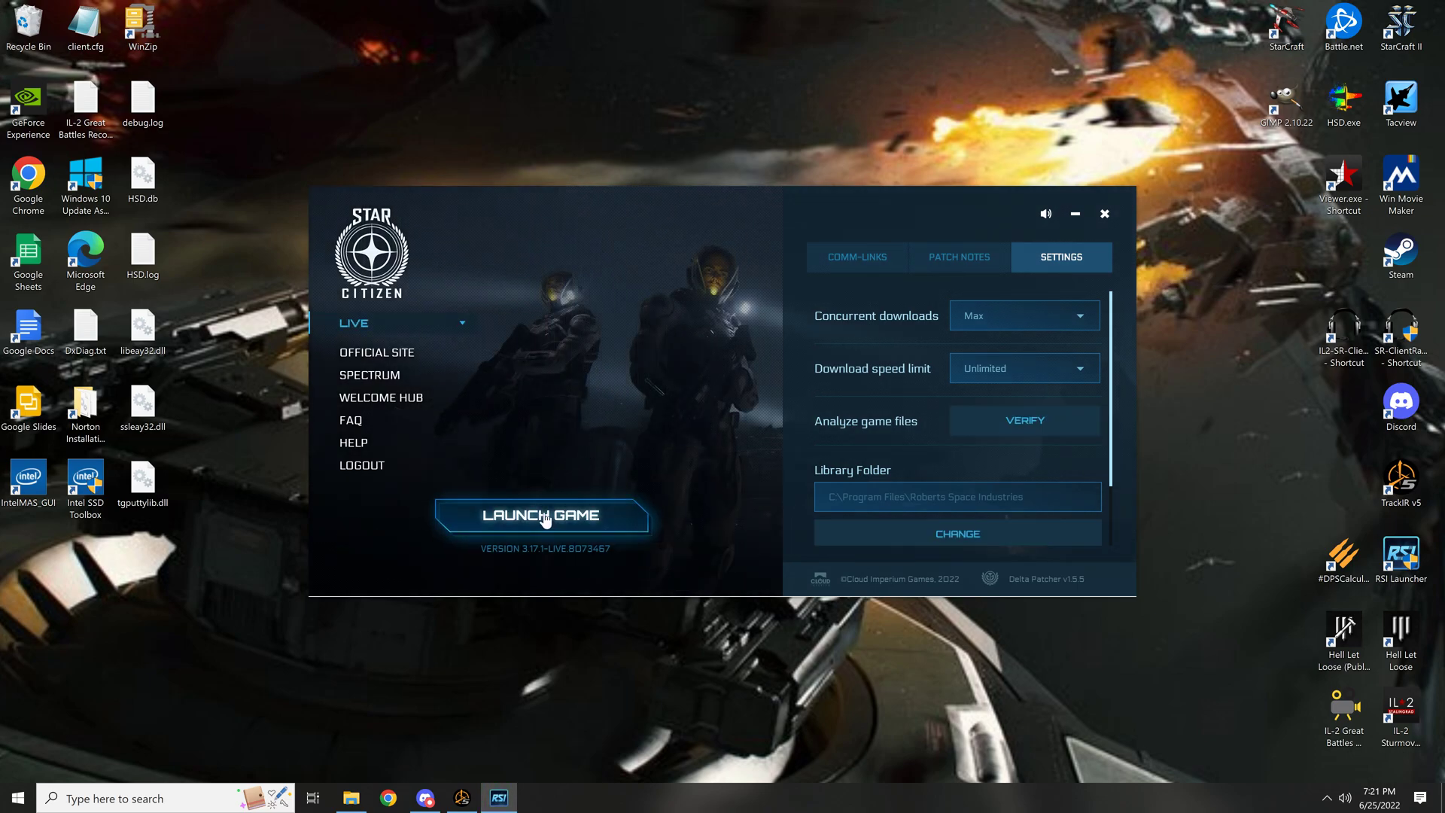
left_click(550, 523)
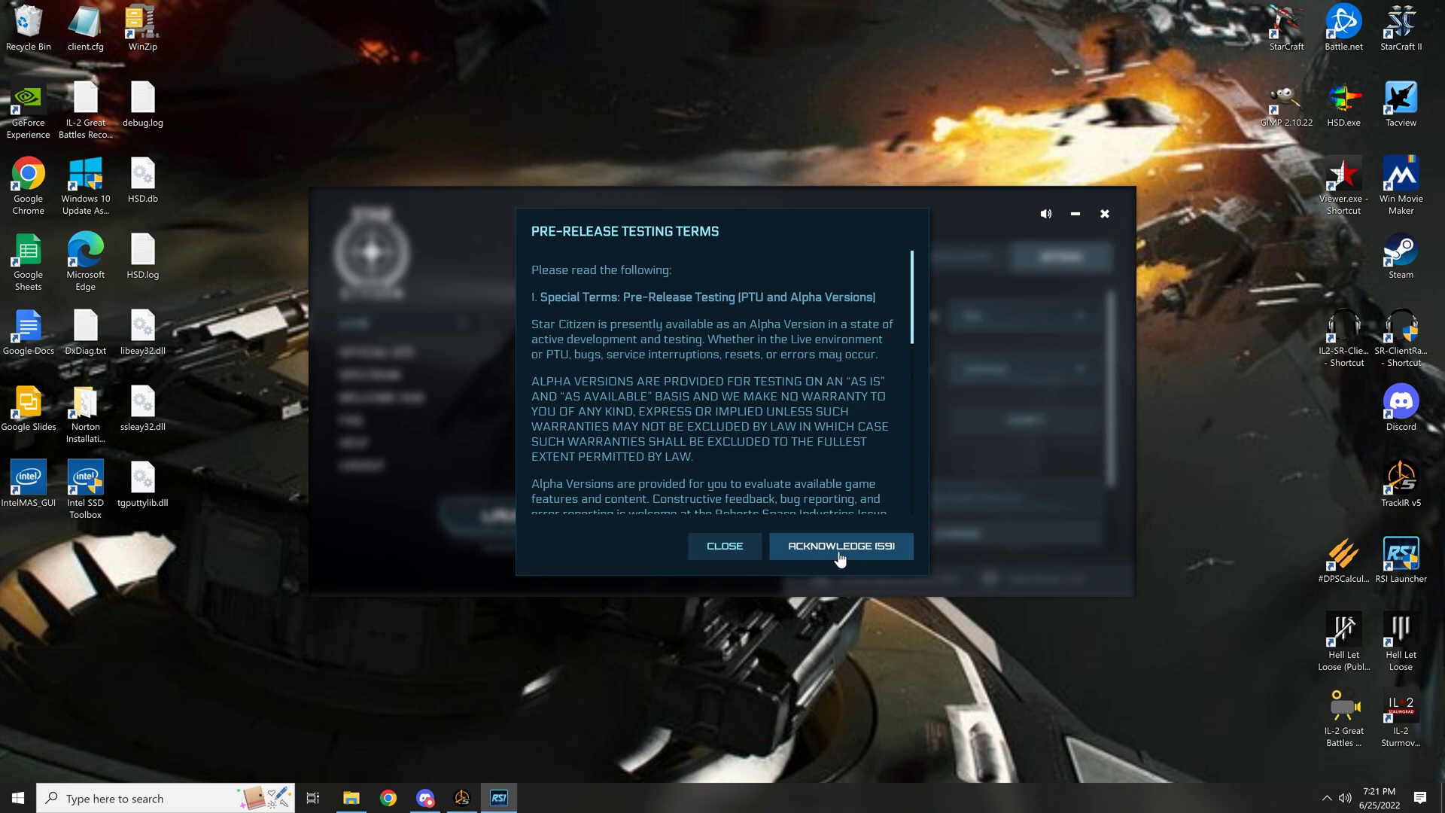
left_click(839, 548)
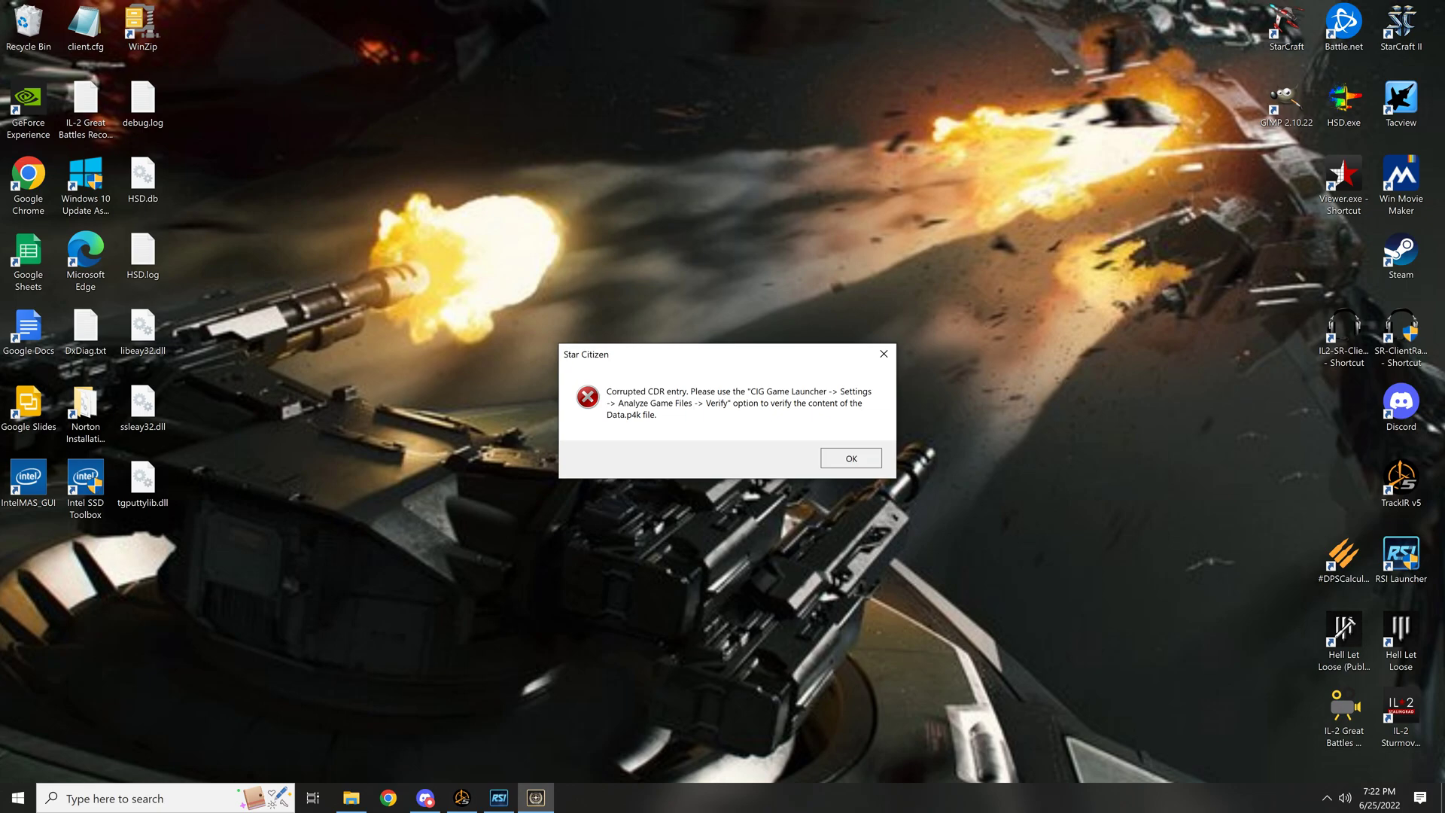
left_click(850, 457)
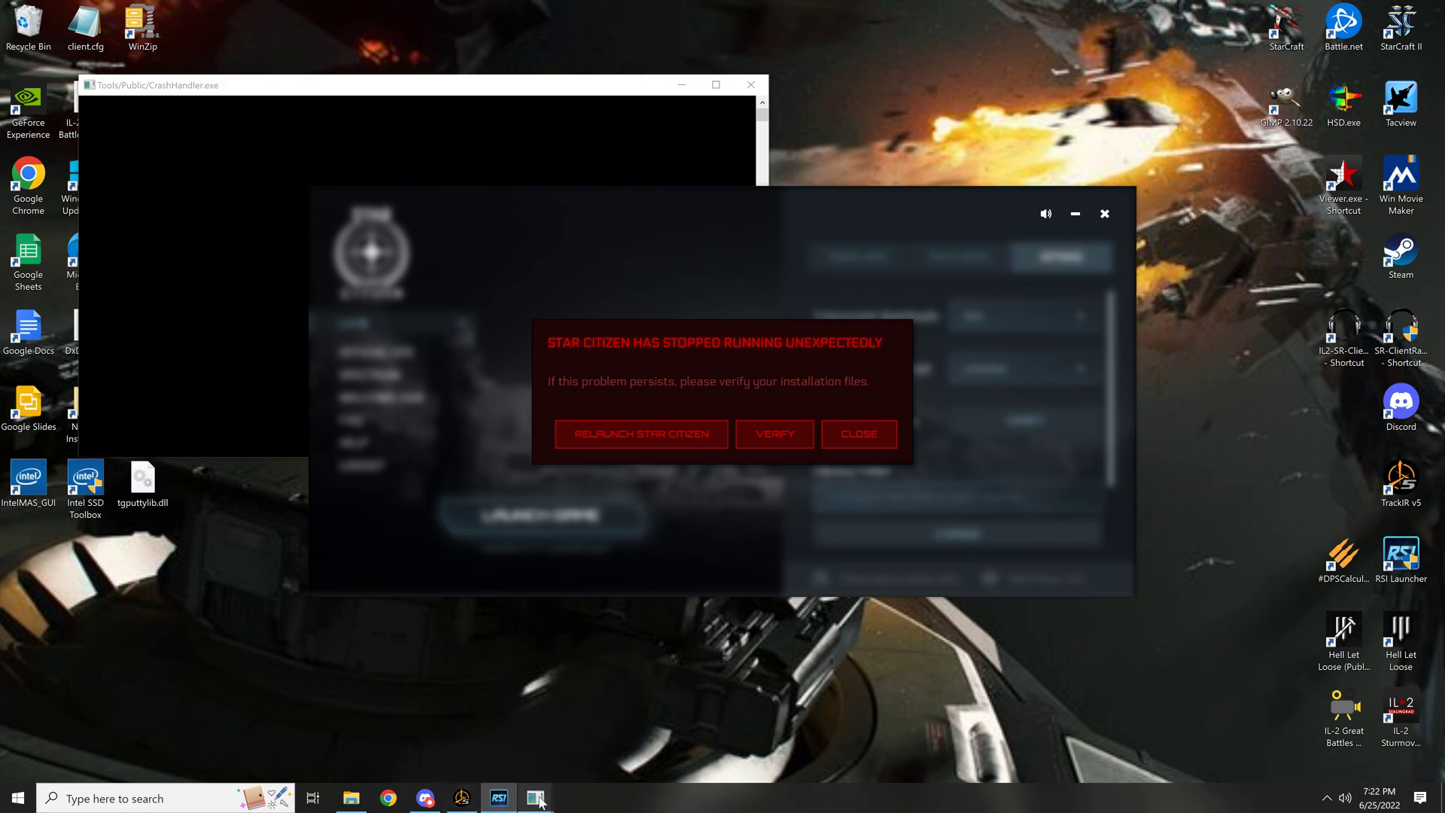
- Submit a crash report reading "fix your fucking launcher. Not sending any more of these stupid fucking crash reports because you don't fix them anyway."
mouse_move(539, 799)
left_click(629, 724)
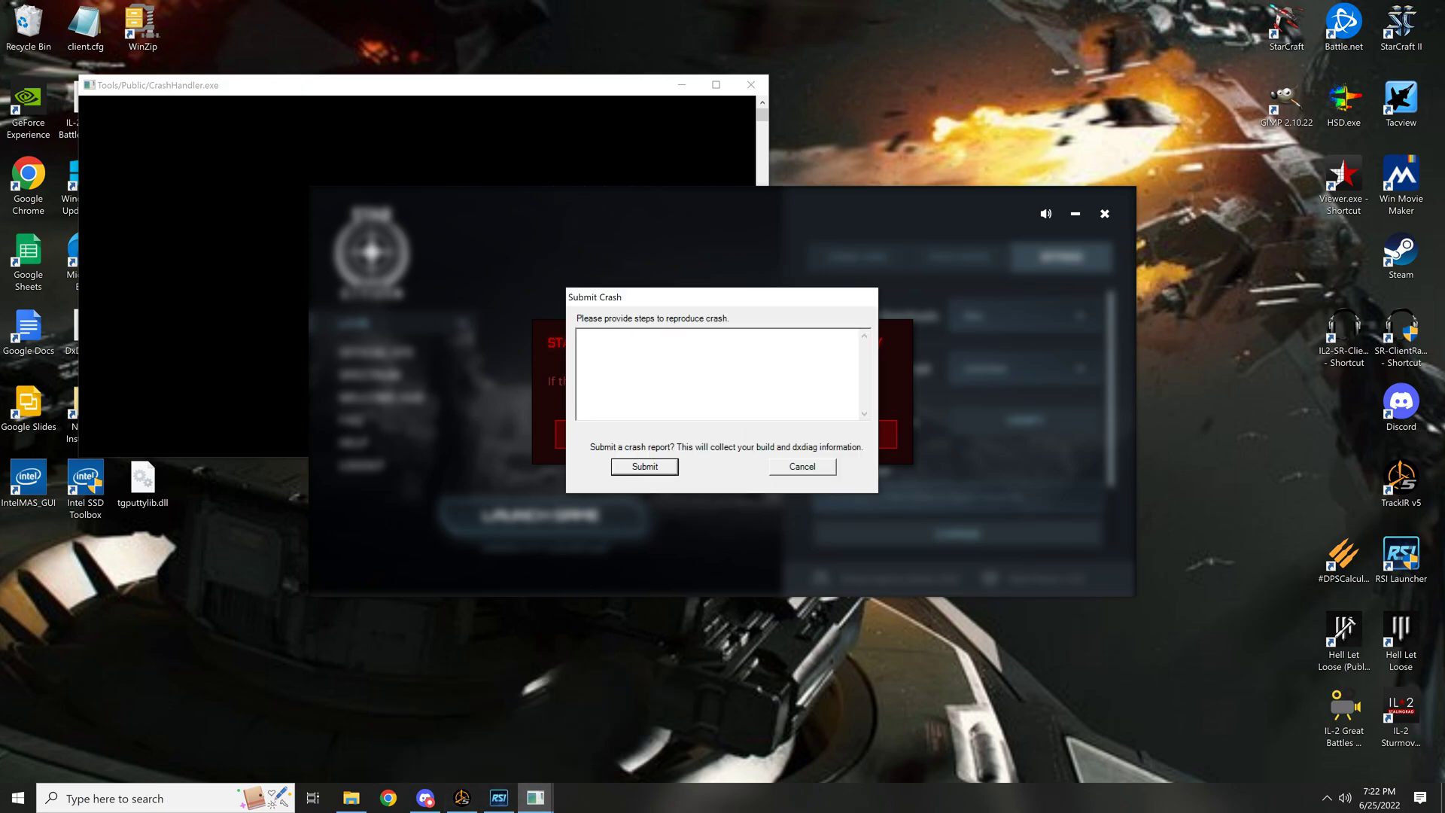
type("I")
type("ix your fucking ")
type("launcher")
type(".  Not sending ")
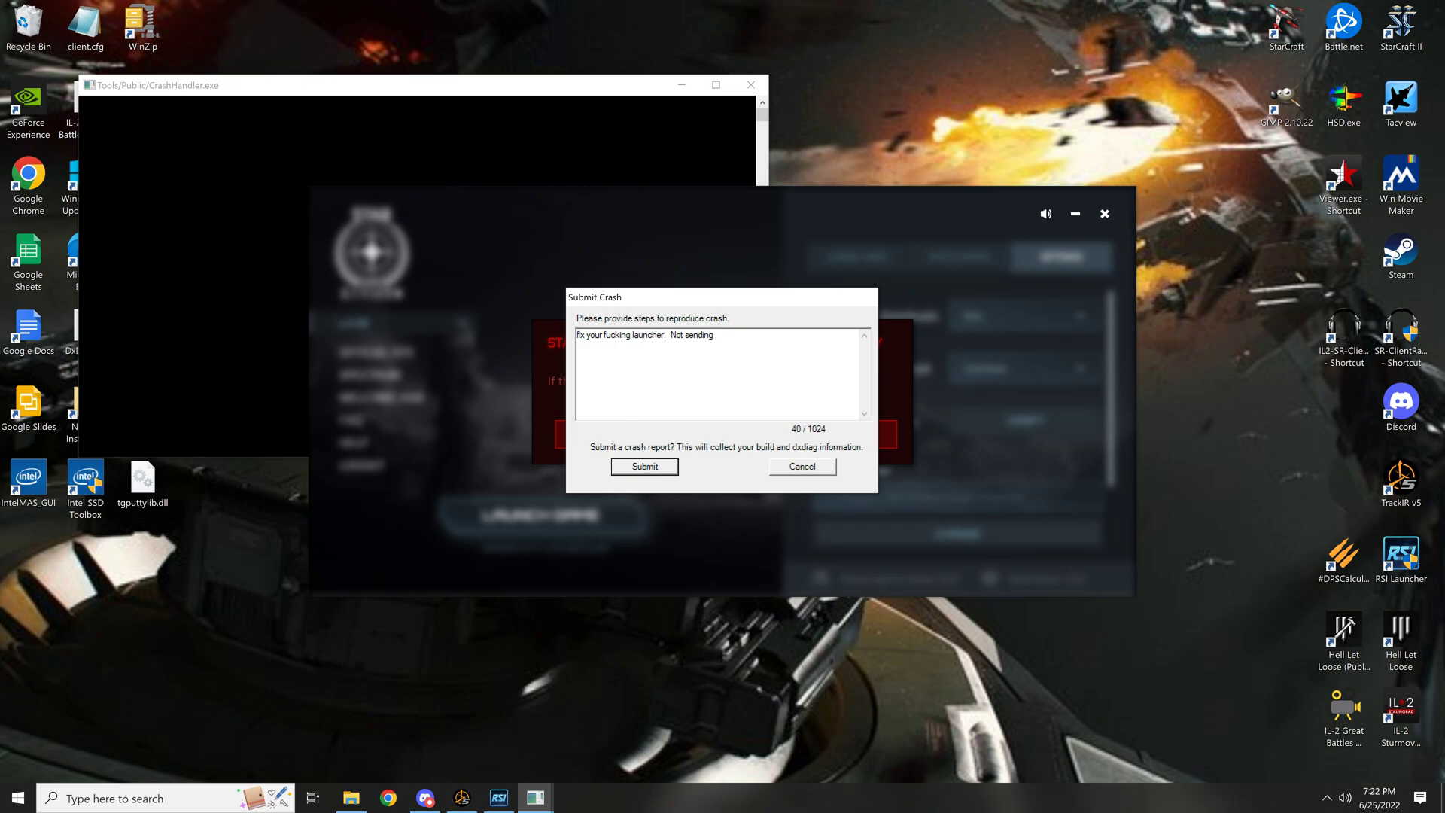
type("any more ")
type("of these")
type(" stupid fucking")
type(" cras")
type("h repo")
type("rts becaus")
type("e you ")
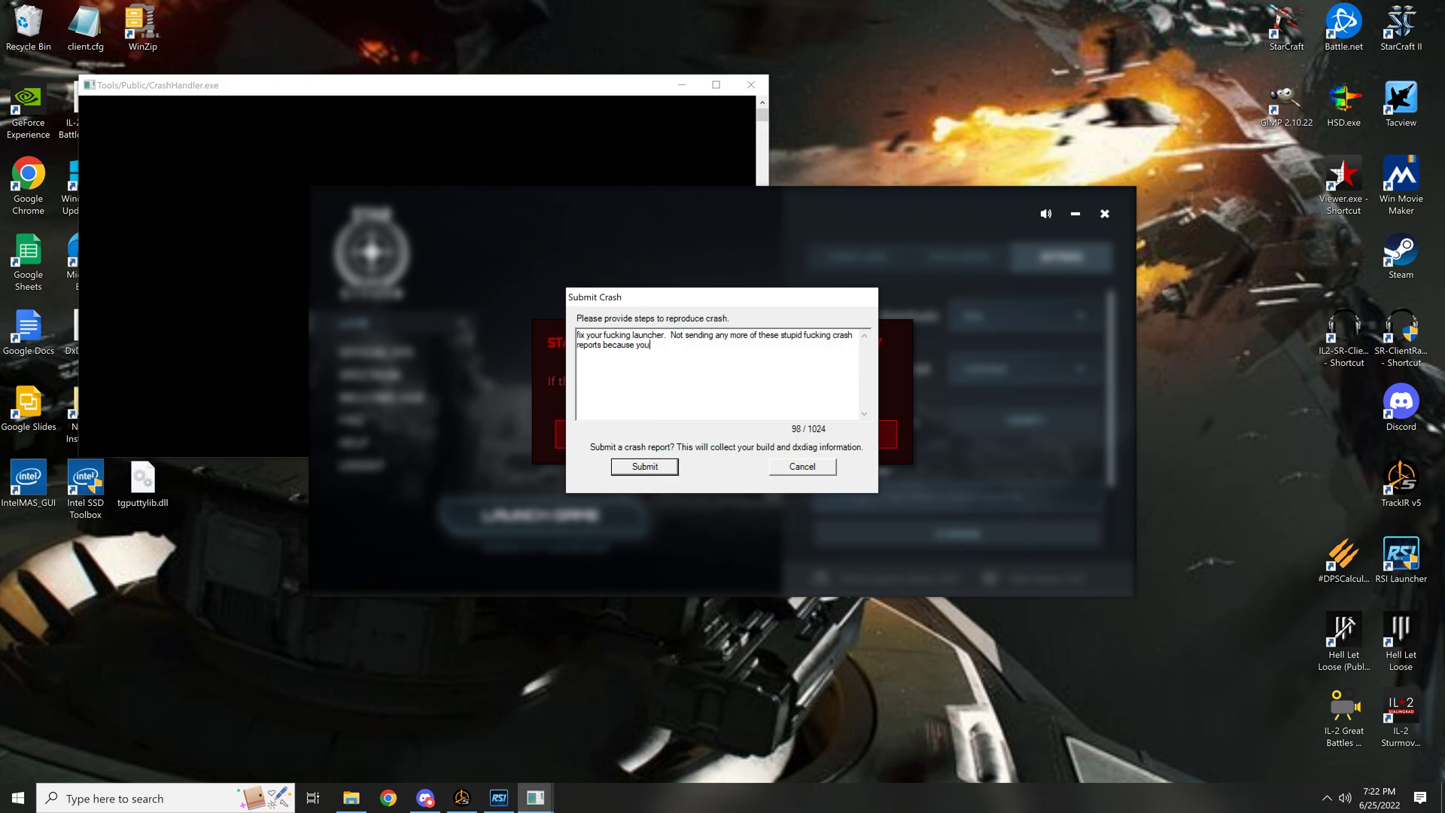
type("don’t fix them anyweay")
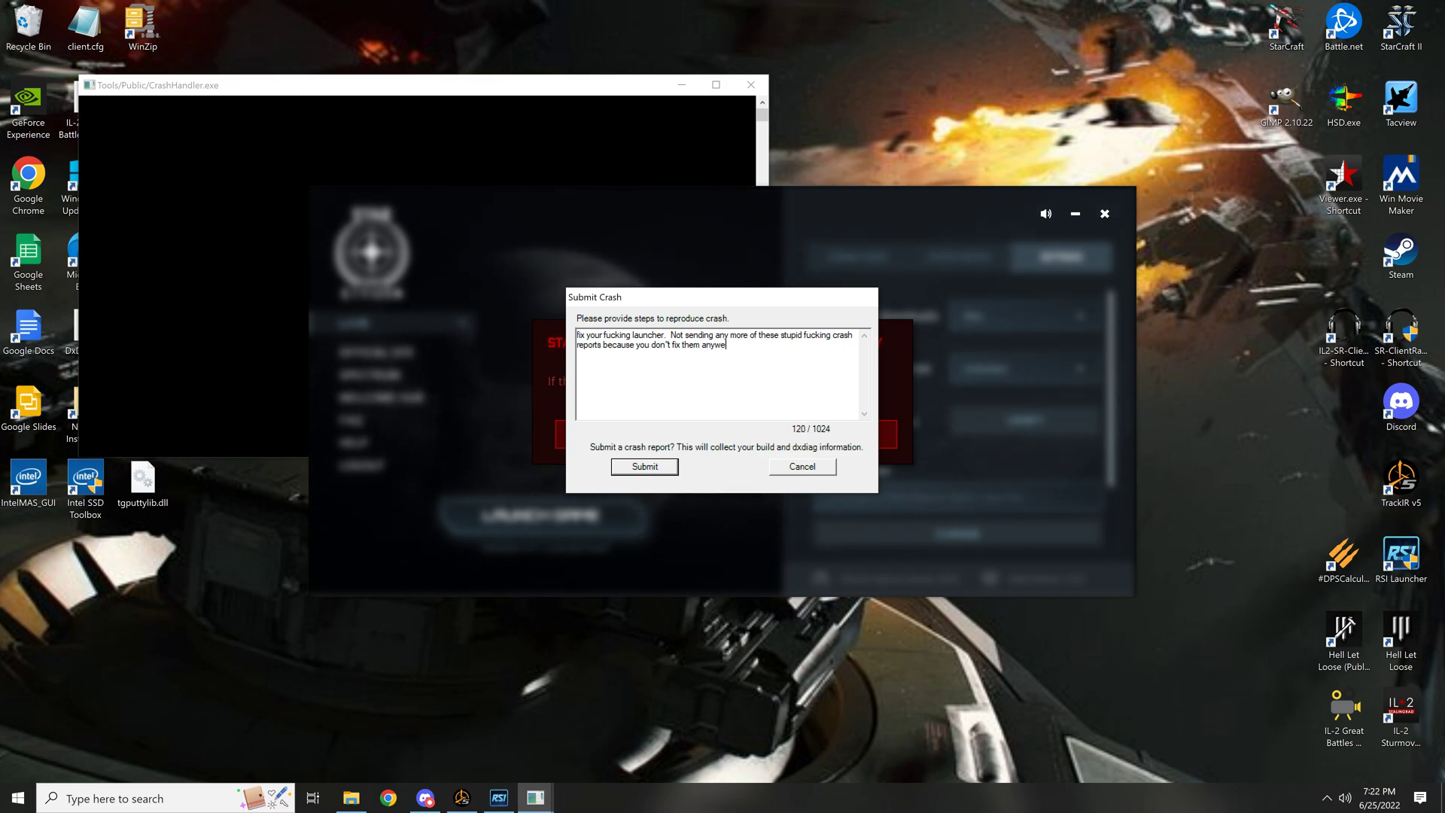
key("BackSpace")
key("BackSpace")
key("BackSpace")
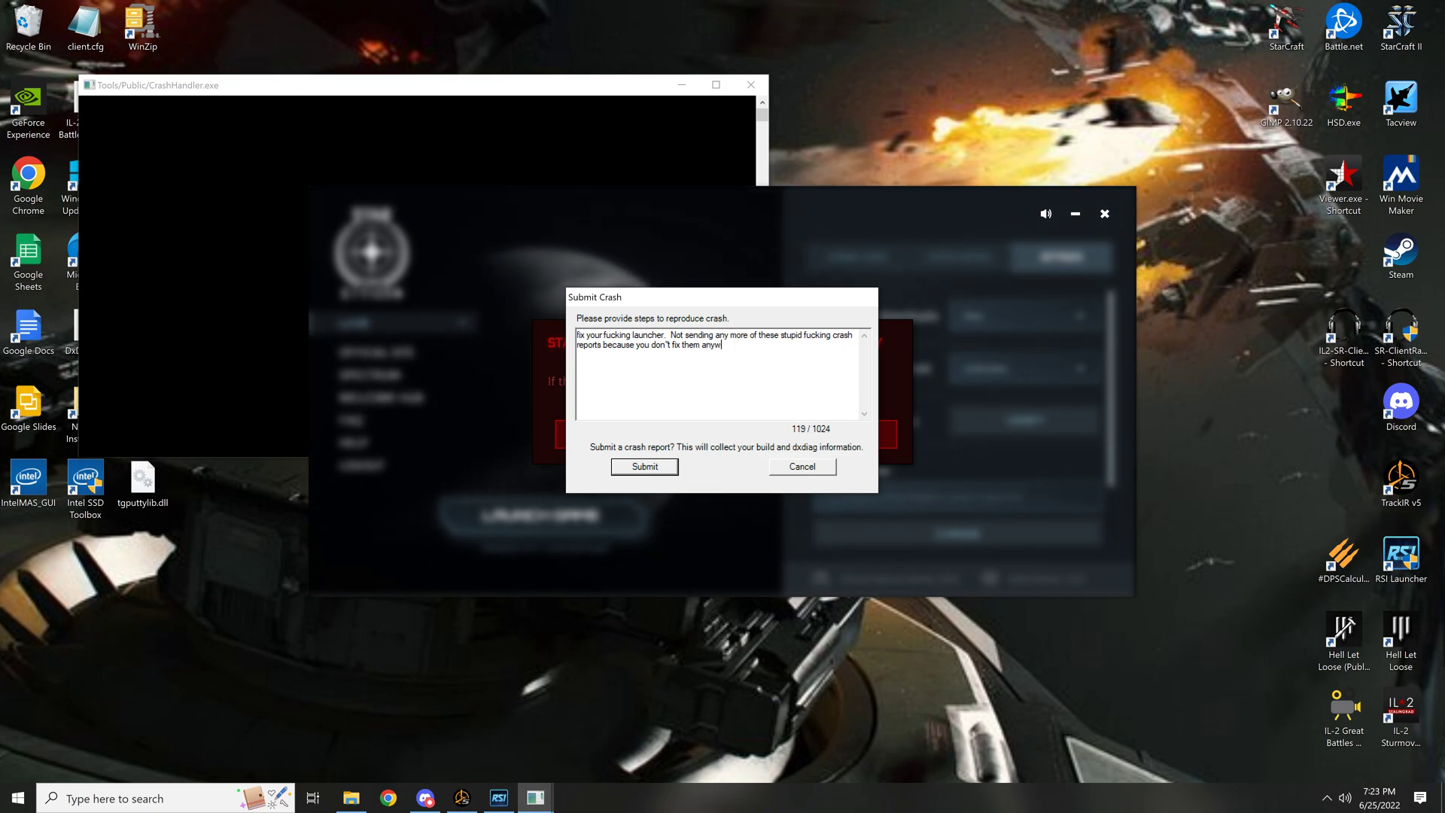
type("ay.")
left_click(634, 468)
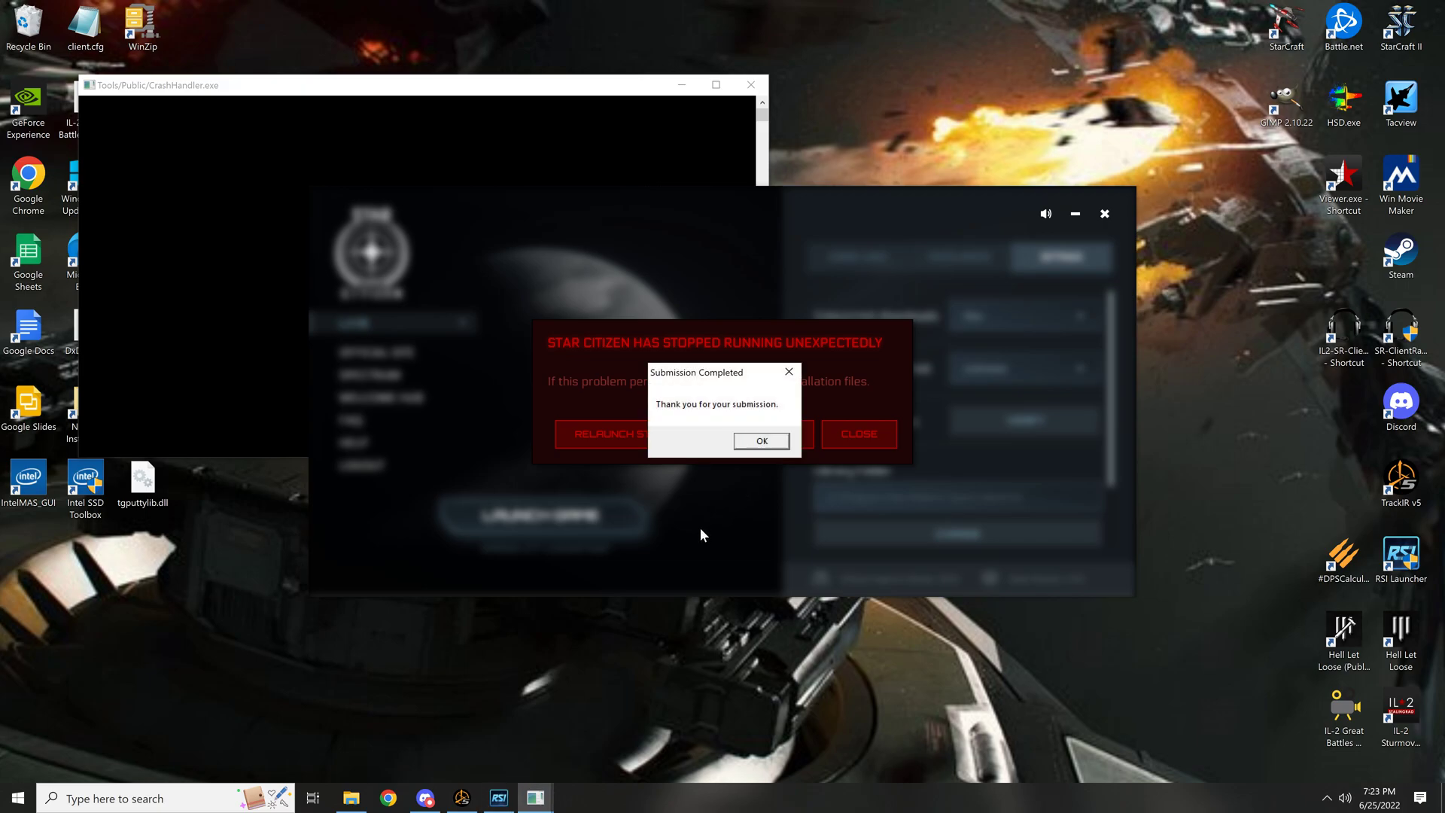
left_click(761, 442)
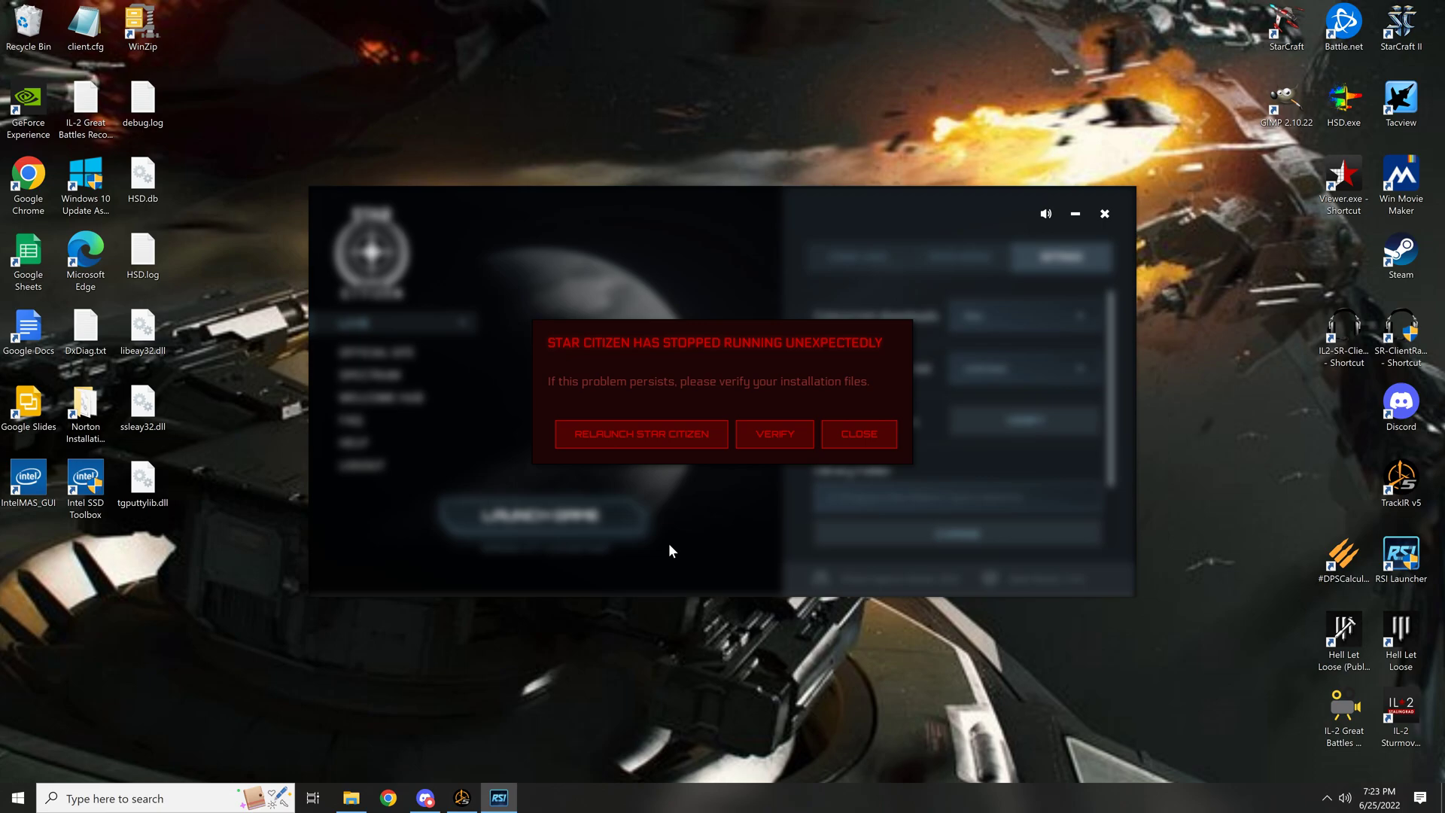
key("alt+z")
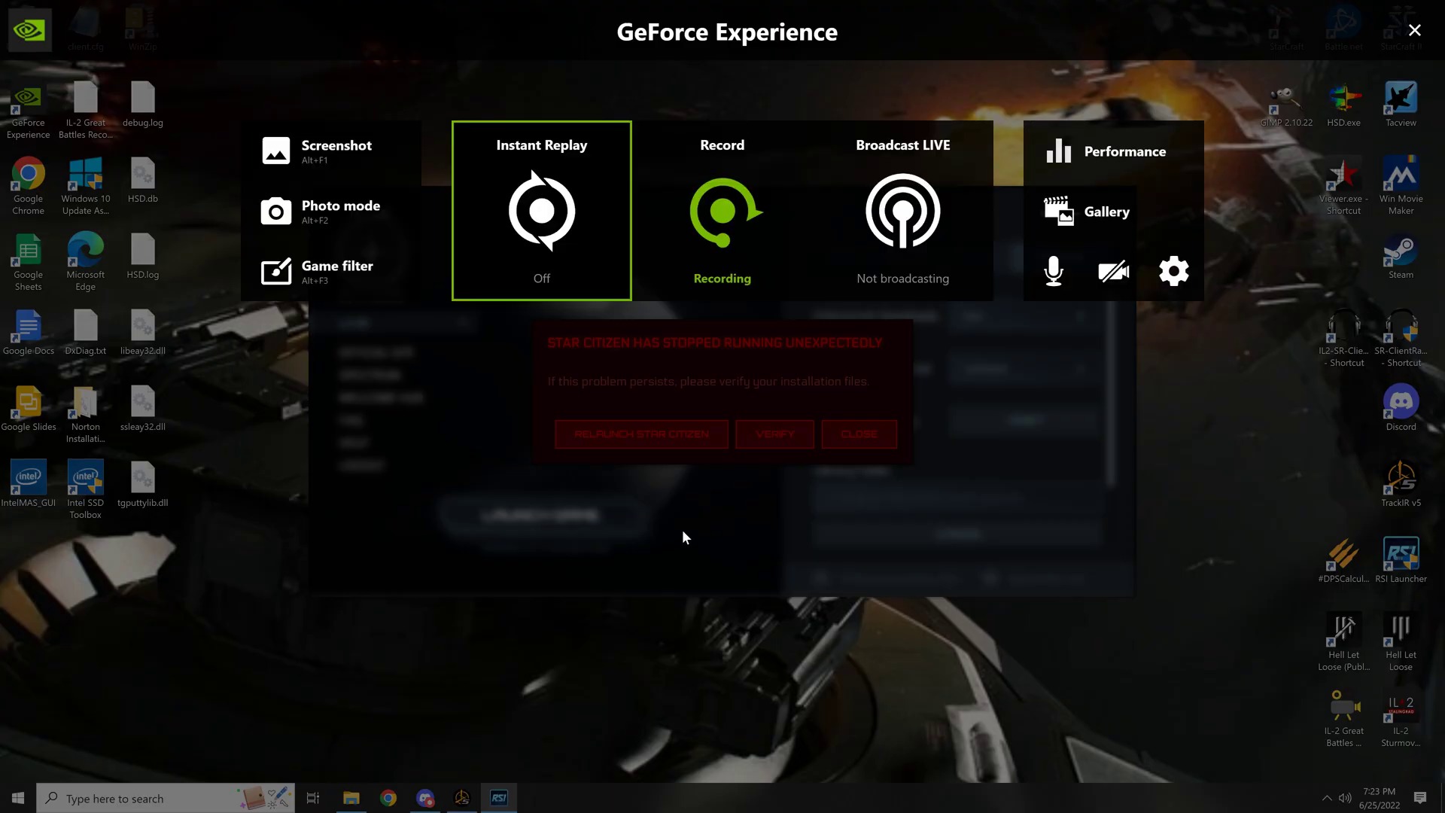